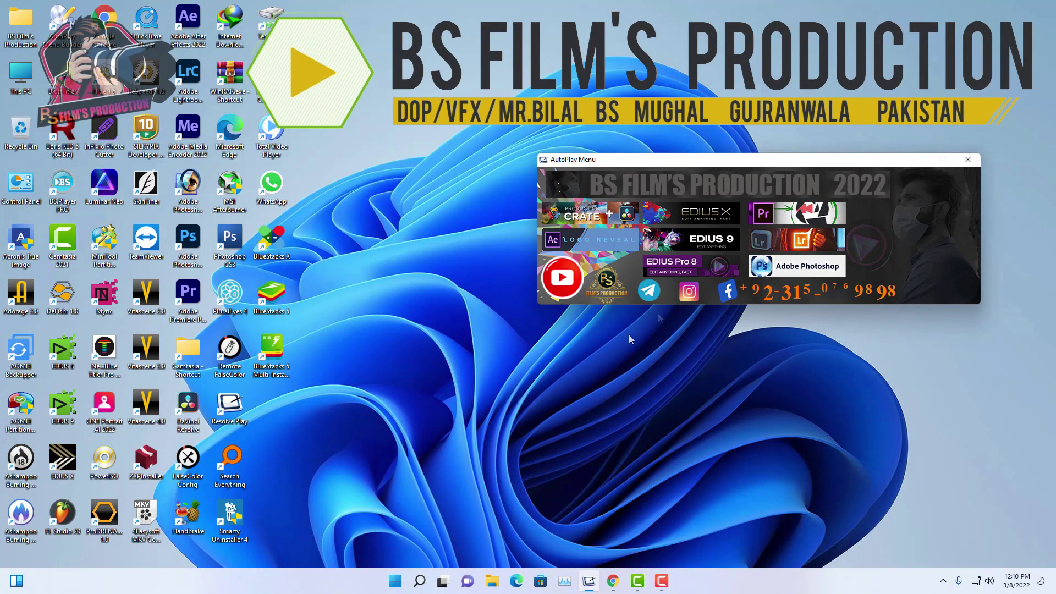
# Close the AutoPlay window and move the DaVinci Resolve project list window to the right.
pyautogui.click(968, 160)
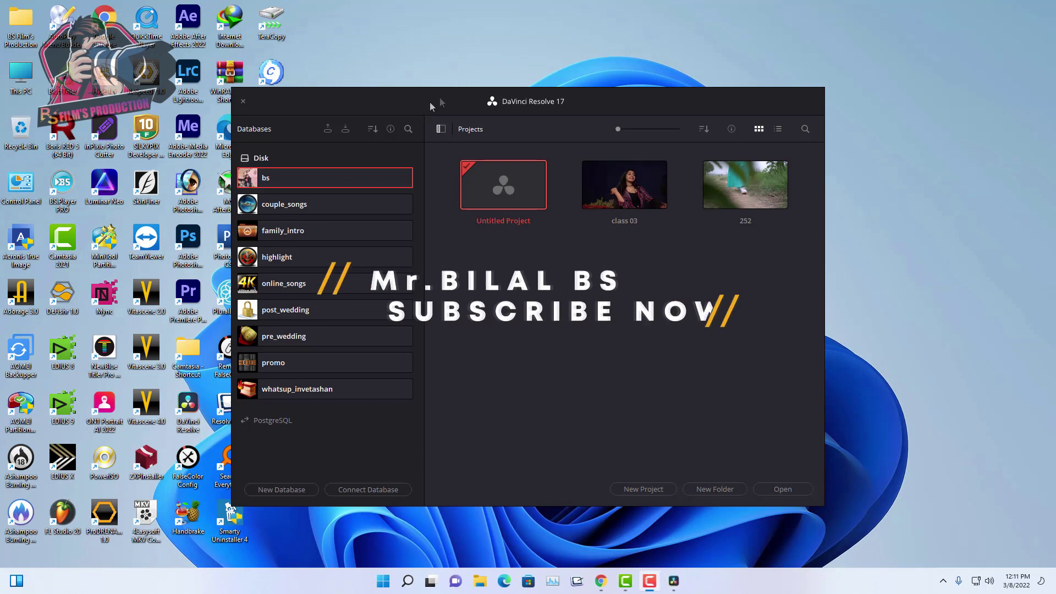
pyautogui.moveTo(430, 101); pyautogui.dragTo(565, 82)
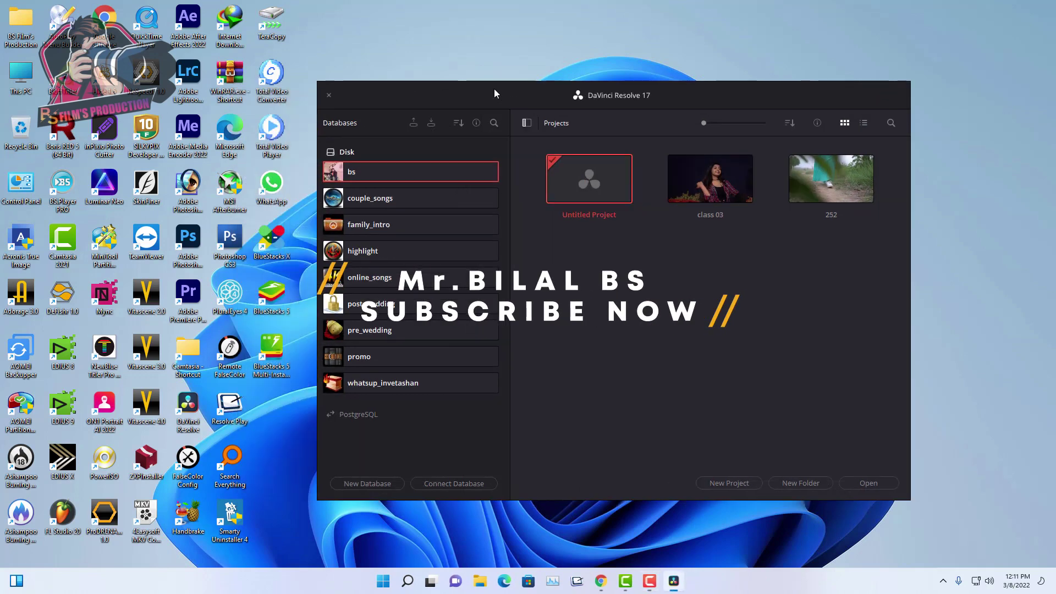
# Open the class 03 project and delete clip C0136.MP4 from the media pool.
pyautogui.doubleClick(757, 165)
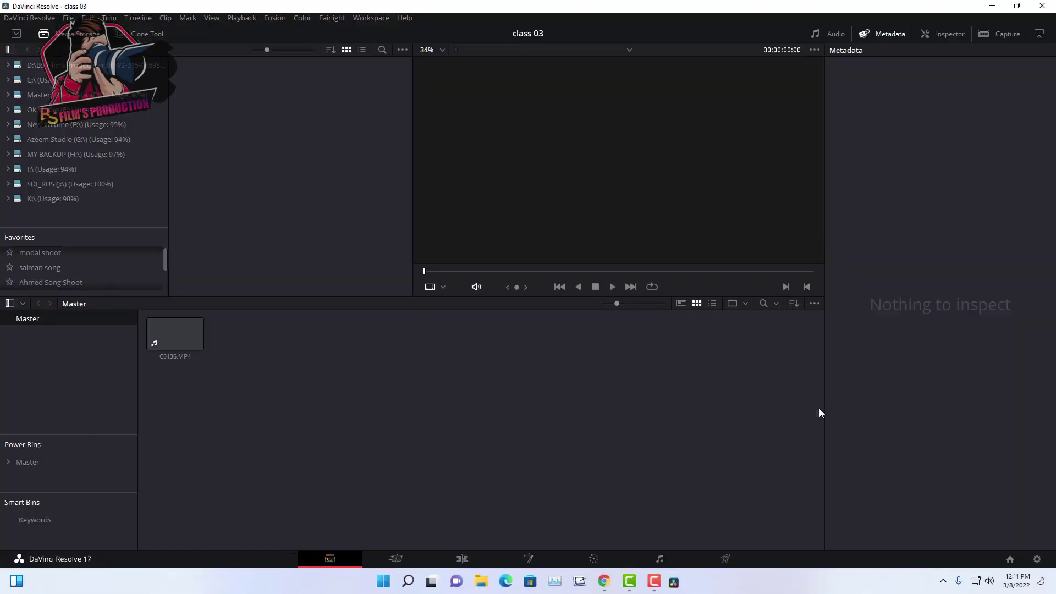
pyautogui.click(177, 334)
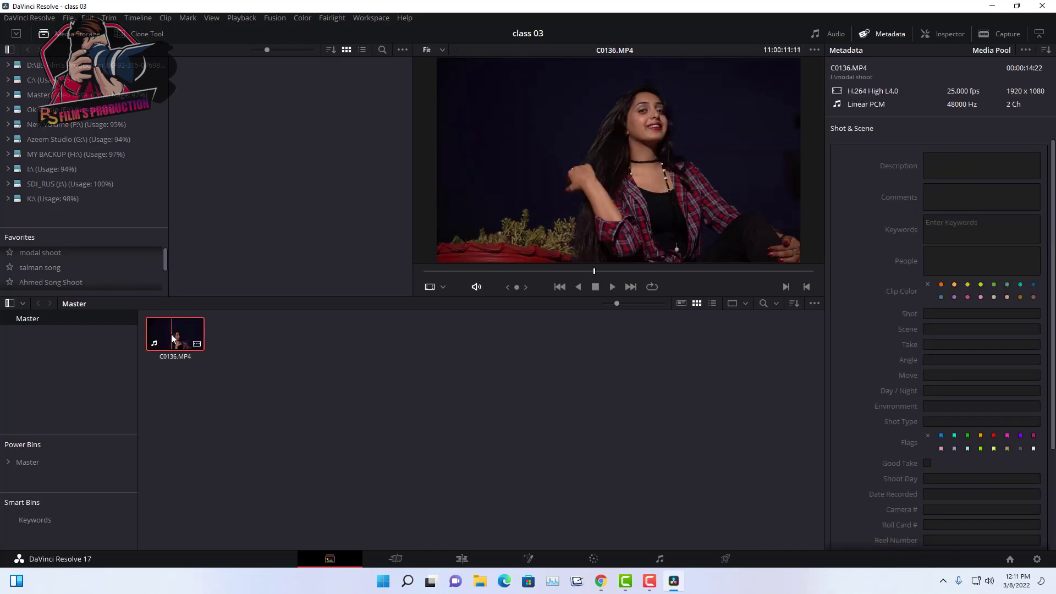
pyautogui.press('Delete')
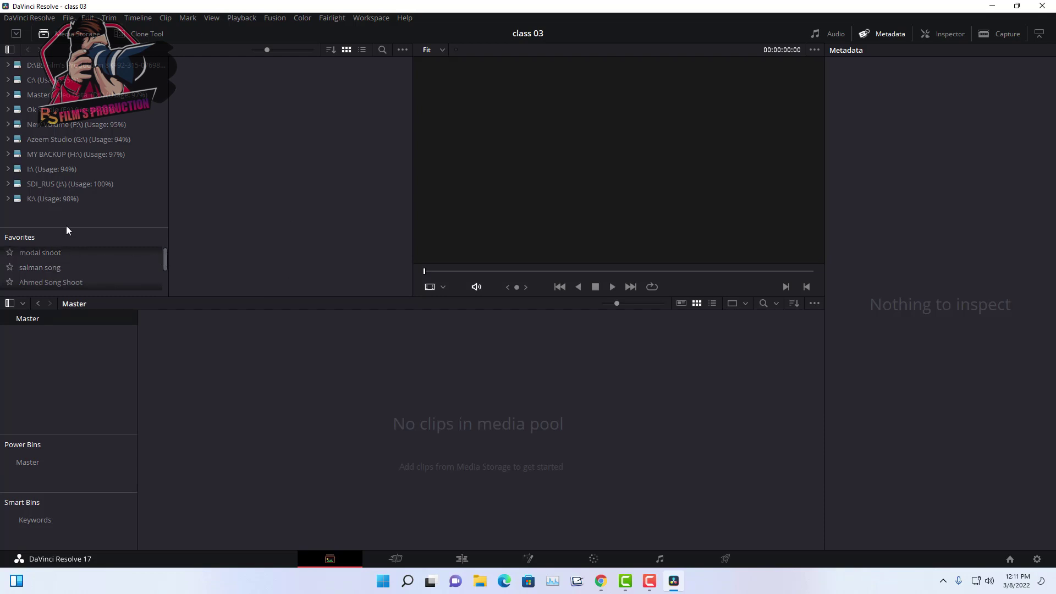
# Enlarge the favourites list and browse modal shoot, salman song, Ahmed Song Shoot, CLIP and Dextop Wall.
pyautogui.moveTo(67, 230); pyautogui.dragTo(82, 142)
pyautogui.click(37, 166)
pyautogui.click(31, 182)
pyautogui.click(31, 196)
pyautogui.click(25, 211)
pyautogui.click(33, 226)
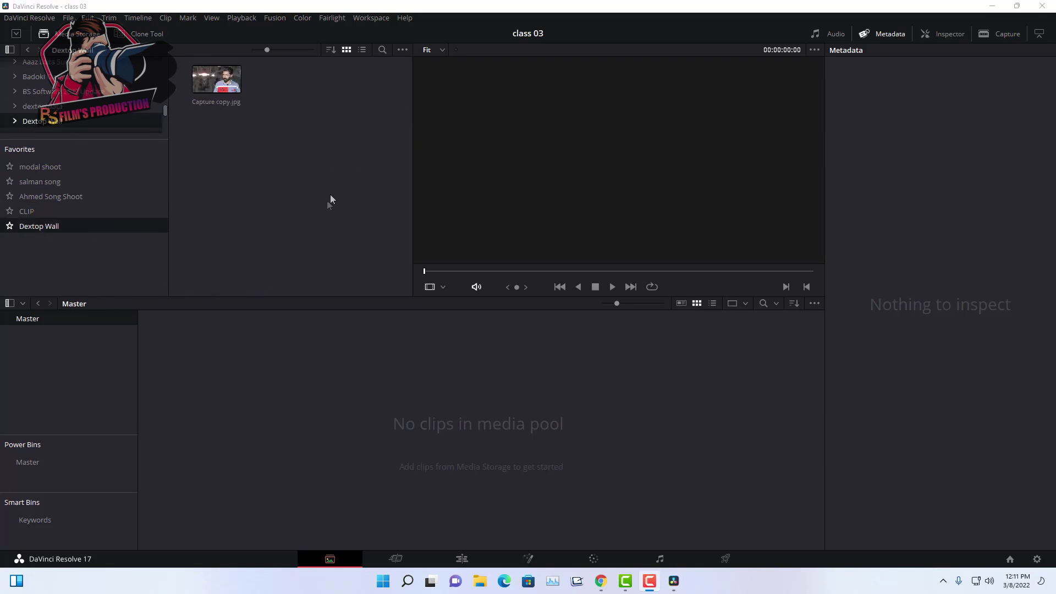
pyautogui.click(40, 166)
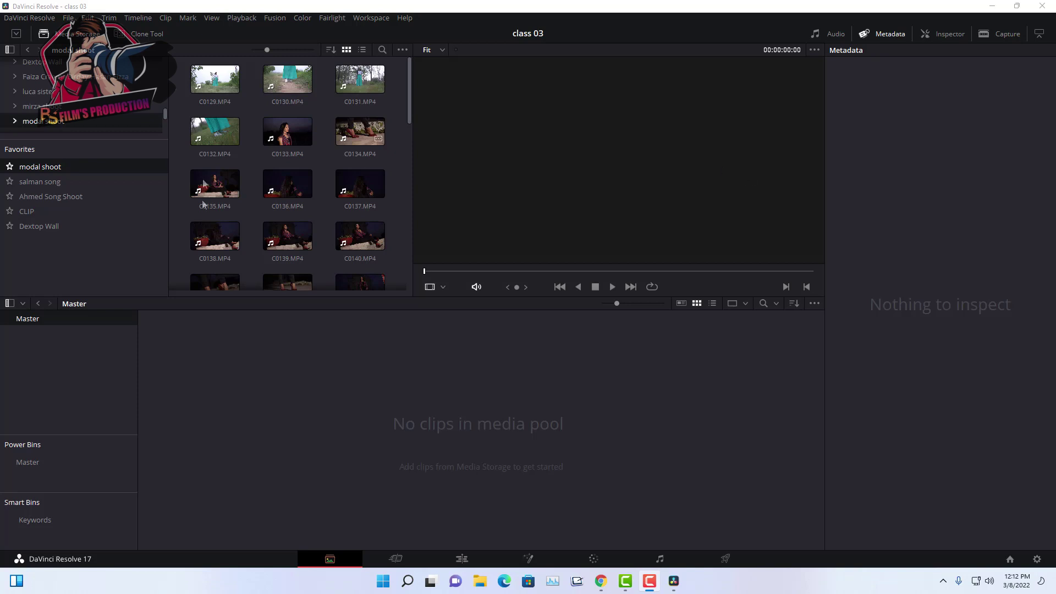
# Recheck the salman song, CLIP and Dextop Wall folders, then return to modal shoot and the Master bin.
pyautogui.click(29, 181)
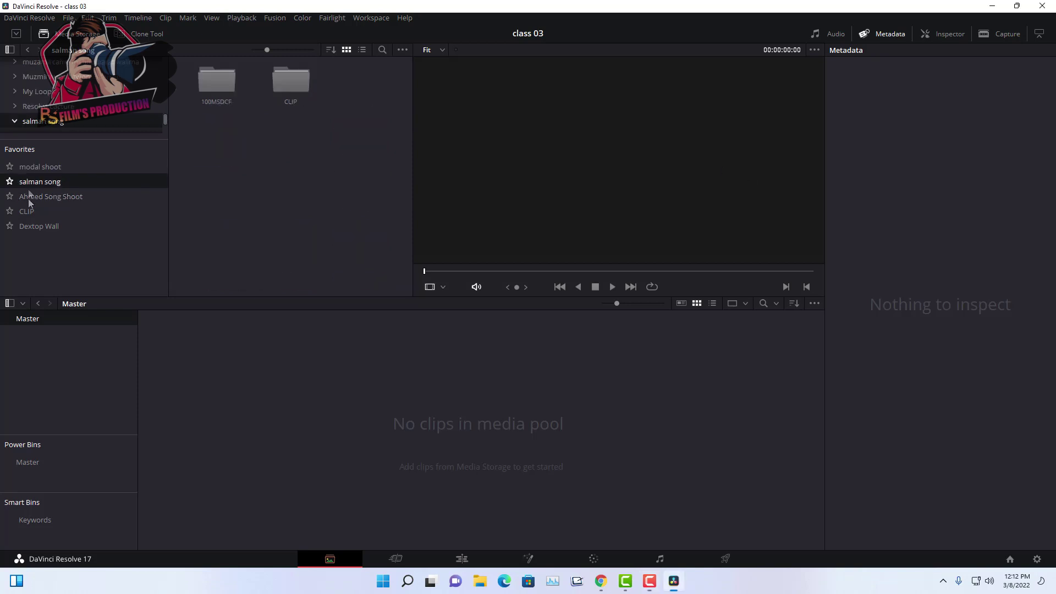
pyautogui.click(25, 213)
pyautogui.click(24, 225)
pyautogui.click(28, 167)
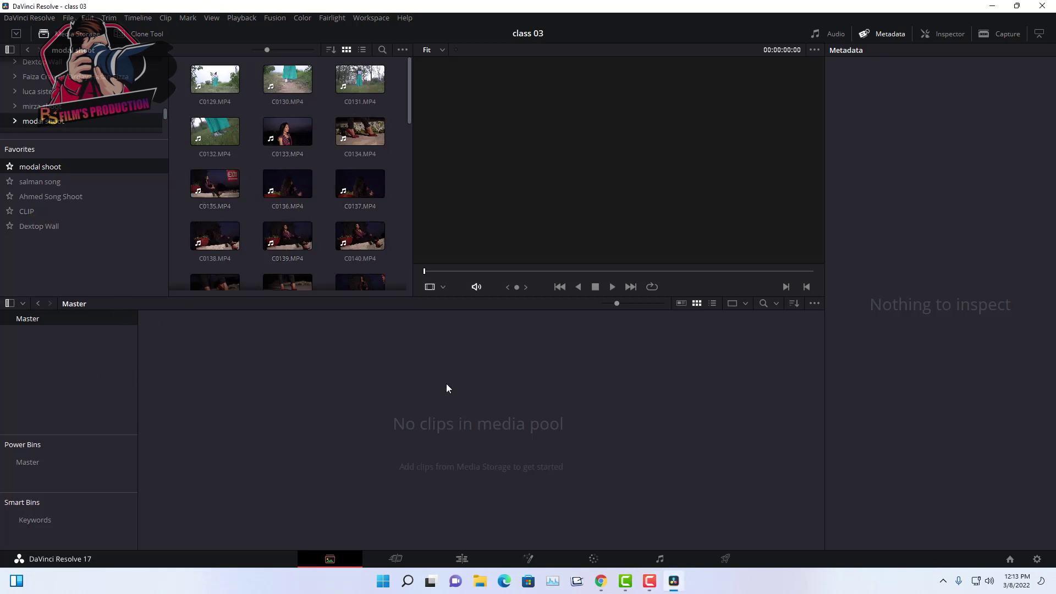
pyautogui.click(33, 520)
pyautogui.click(30, 463)
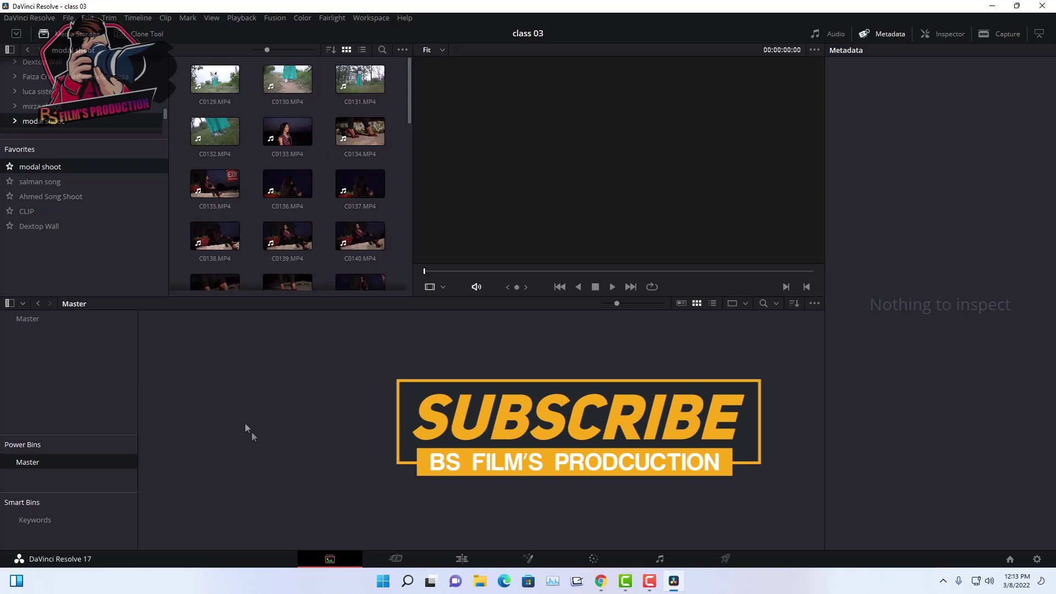
# Add clip C0133.MP4 to the Master bin, then return to the Project Manager.
pyautogui.moveTo(287, 131); pyautogui.dragTo(219, 472)
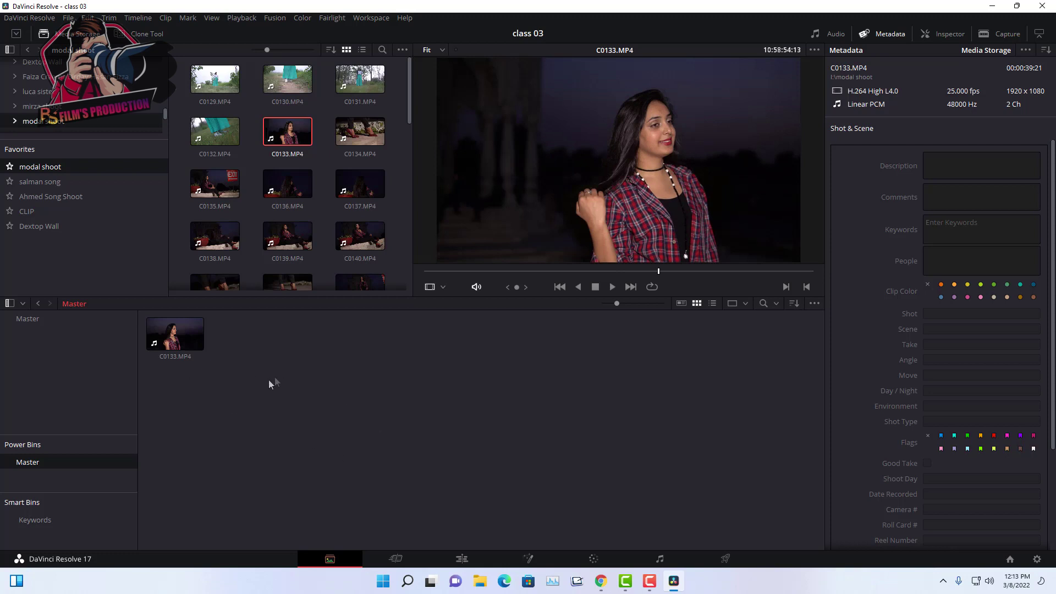
pyautogui.moveTo(308, 379); pyautogui.dragTo(158, 323)
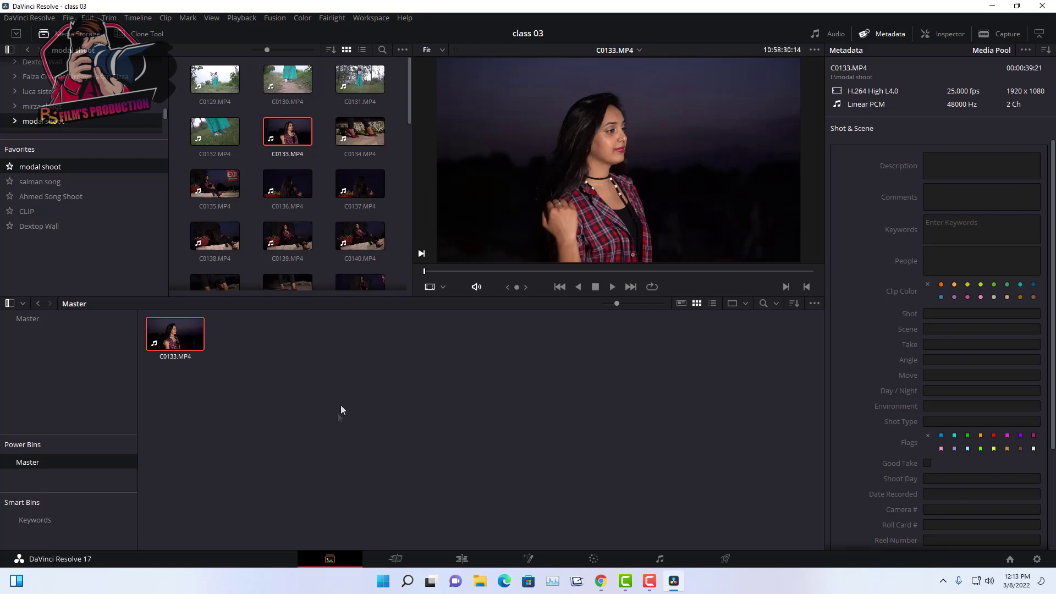
pyautogui.click(1010, 559)
pyautogui.moveTo(371, 89); pyautogui.dragTo(334, 69)
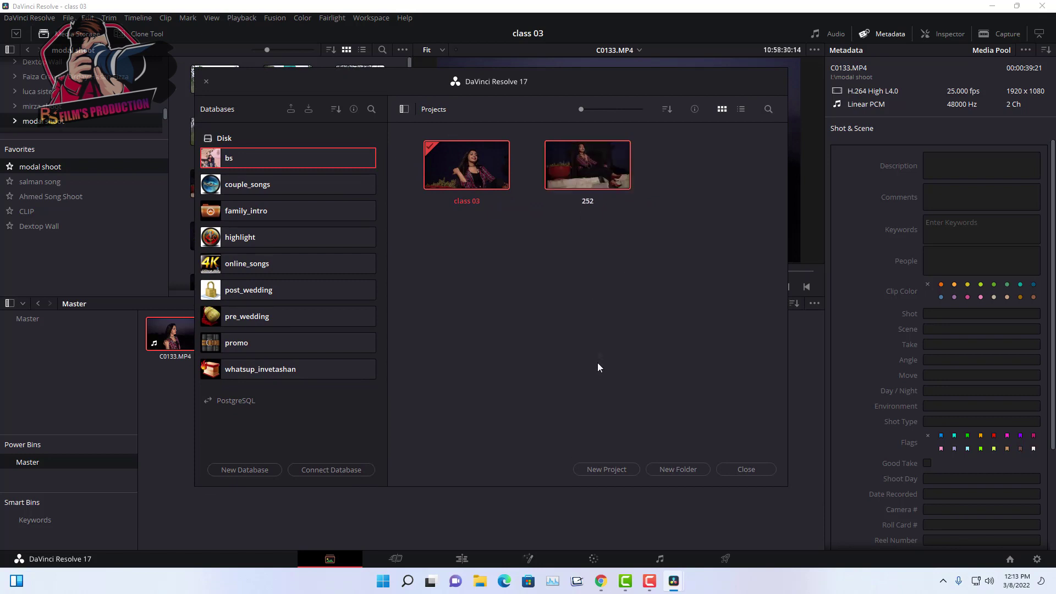
# Open the 252 project and view the Master power bin's contents.
pyautogui.doubleClick(583, 164)
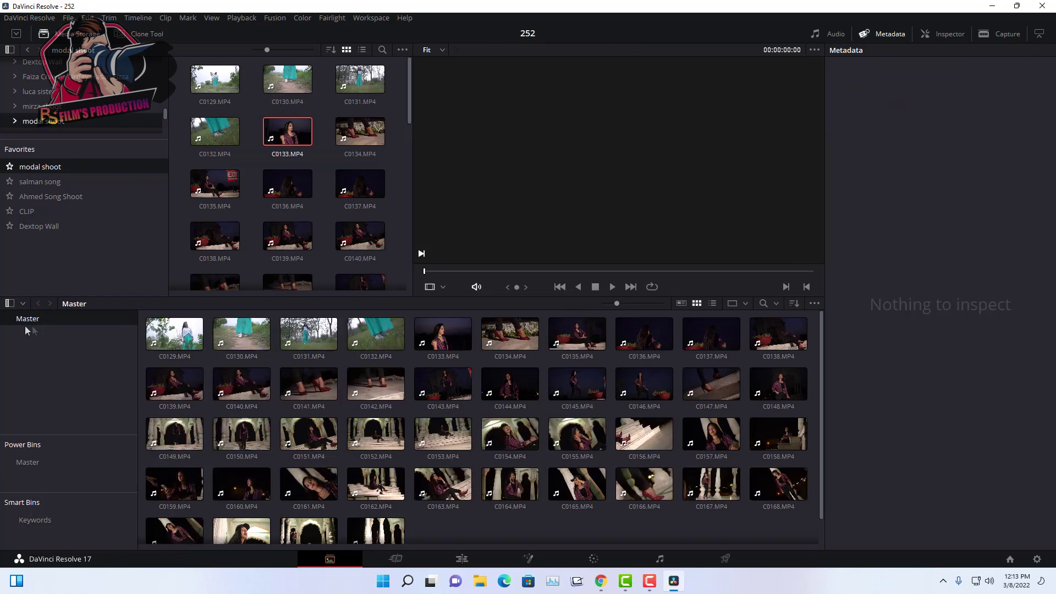
pyautogui.scroll(-1, 618, 388)
pyautogui.scroll(1, 609, 361)
pyautogui.click(46, 463)
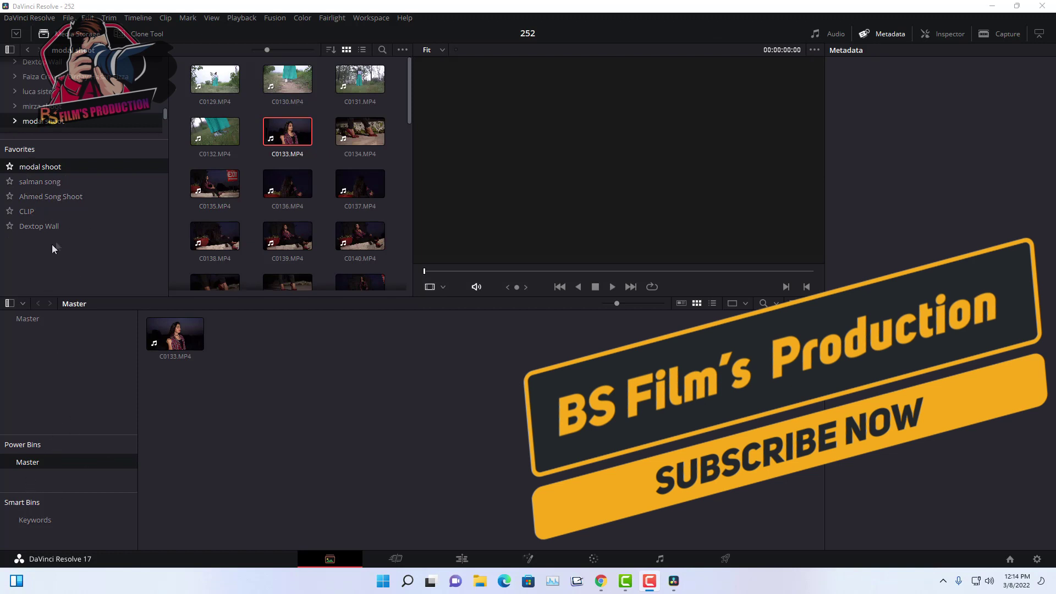
# Browse the salman song, Ahmed Song Shoot and CLIP folders, then show all Master bin clips from C0129.MP4.
pyautogui.click(32, 181)
pyautogui.click(33, 196)
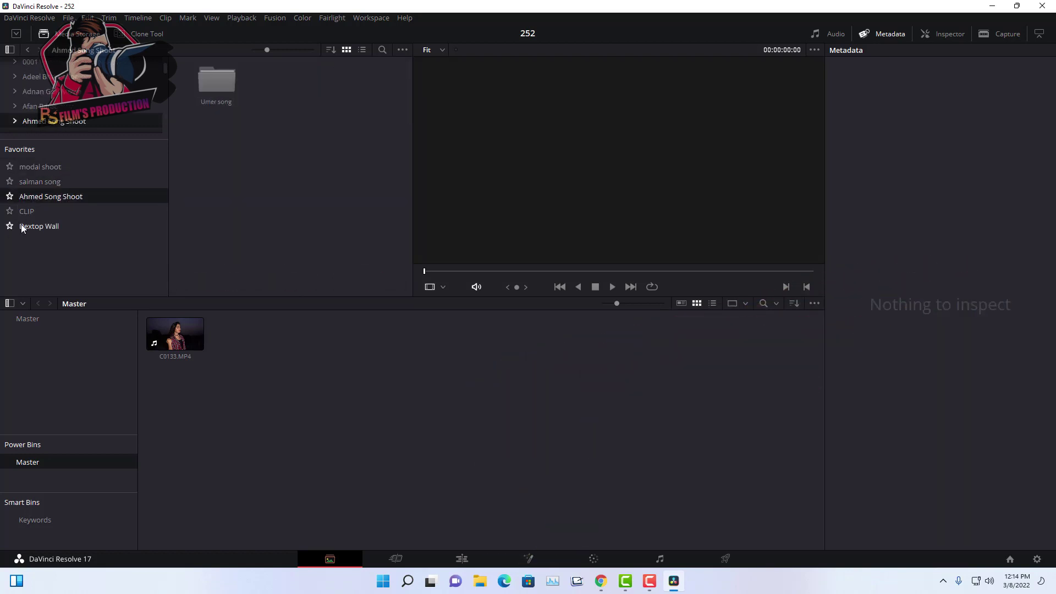
pyautogui.click(33, 212)
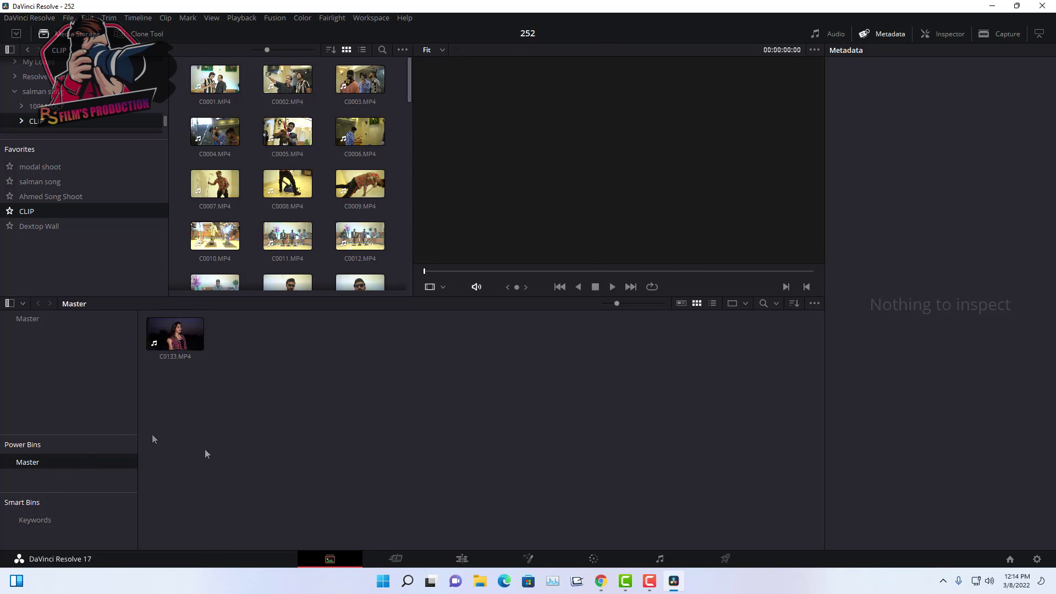
pyautogui.click(60, 489)
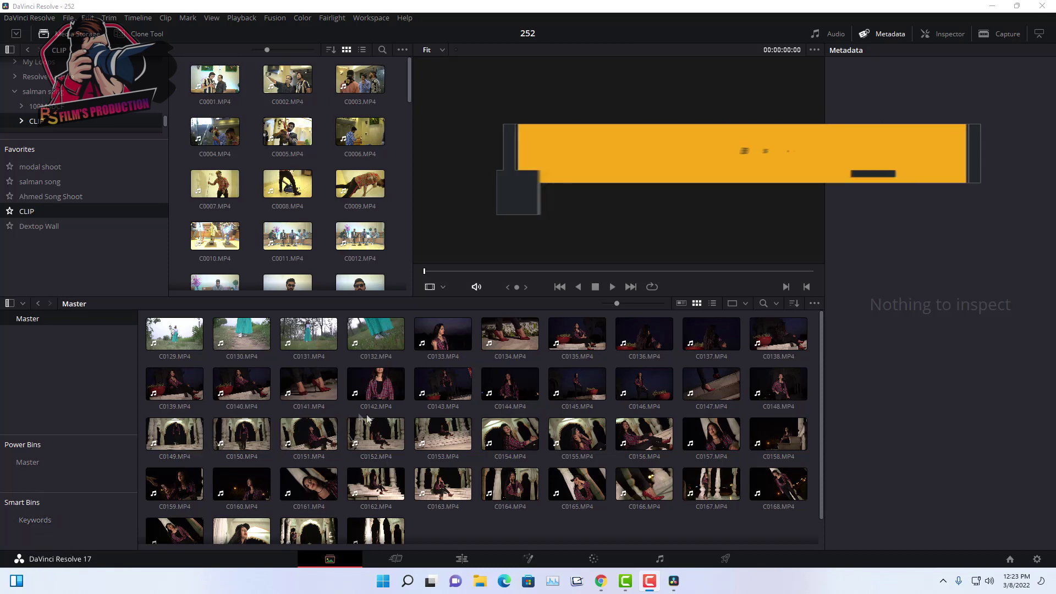
pyautogui.click(880, 35)
# Restore the metadata panel and select clip C0129.MP4 to display its metadata.
pyautogui.click(877, 38)
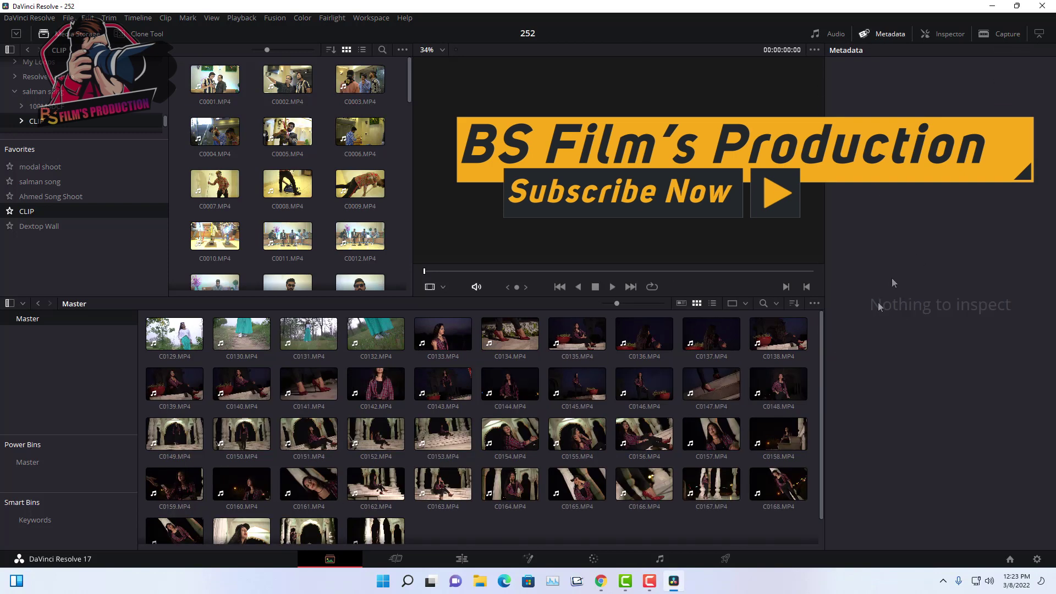
pyautogui.click(308, 434)
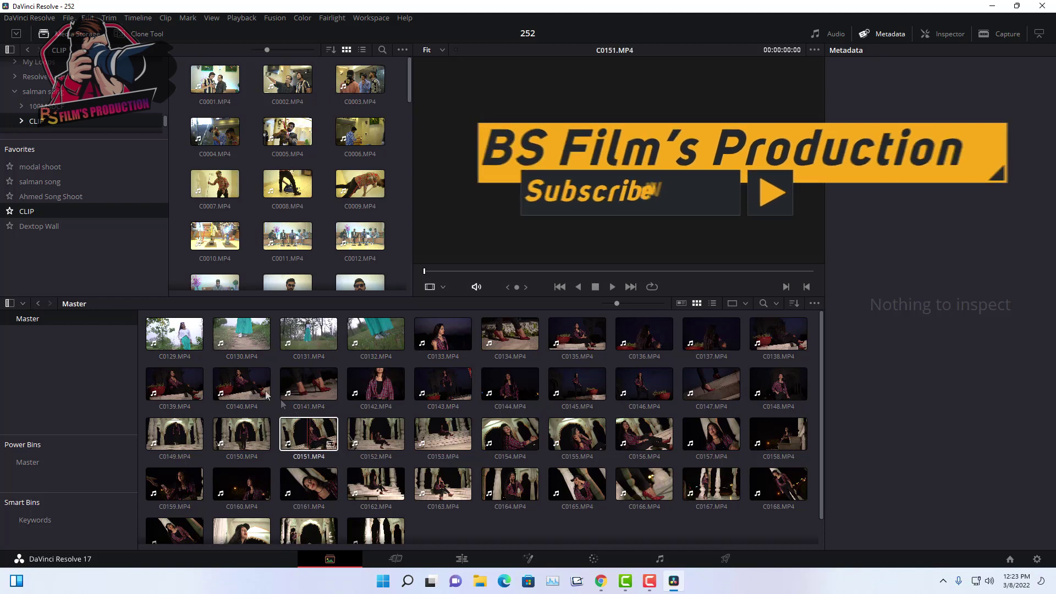
pyautogui.click(169, 336)
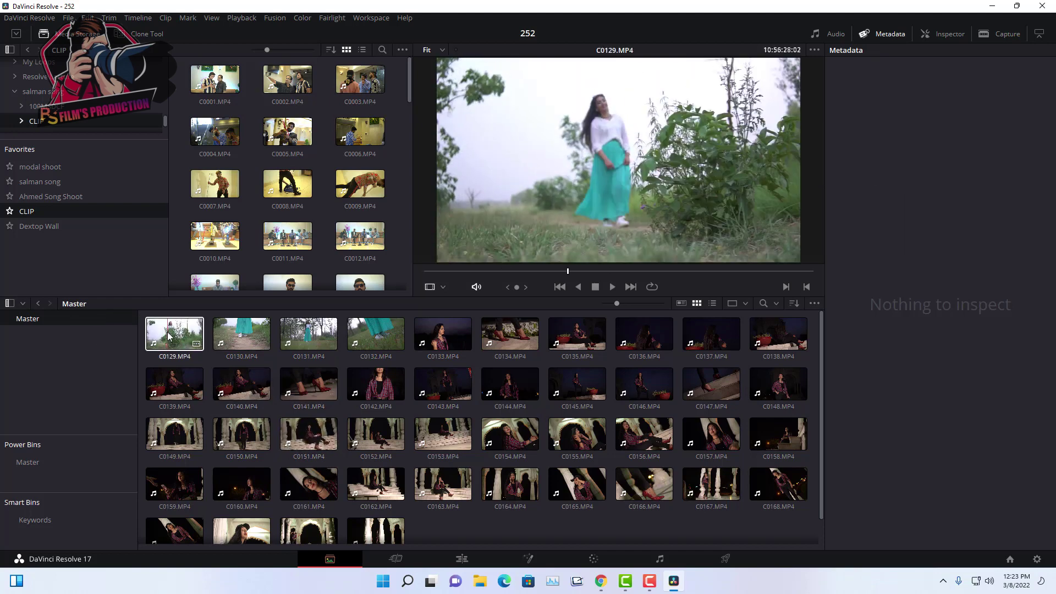
pyautogui.click(169, 337)
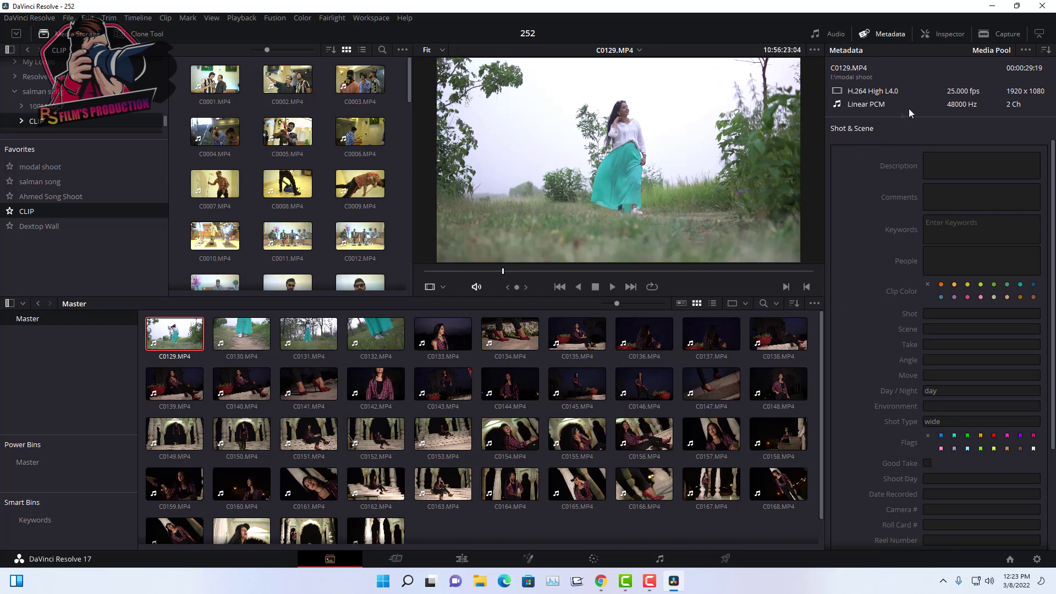
# Cycle through Clip Details, Stereo3D & VFX, Production and Production Crew metadata groups, ending on Shot & Scene.
pyautogui.click(1045, 52)
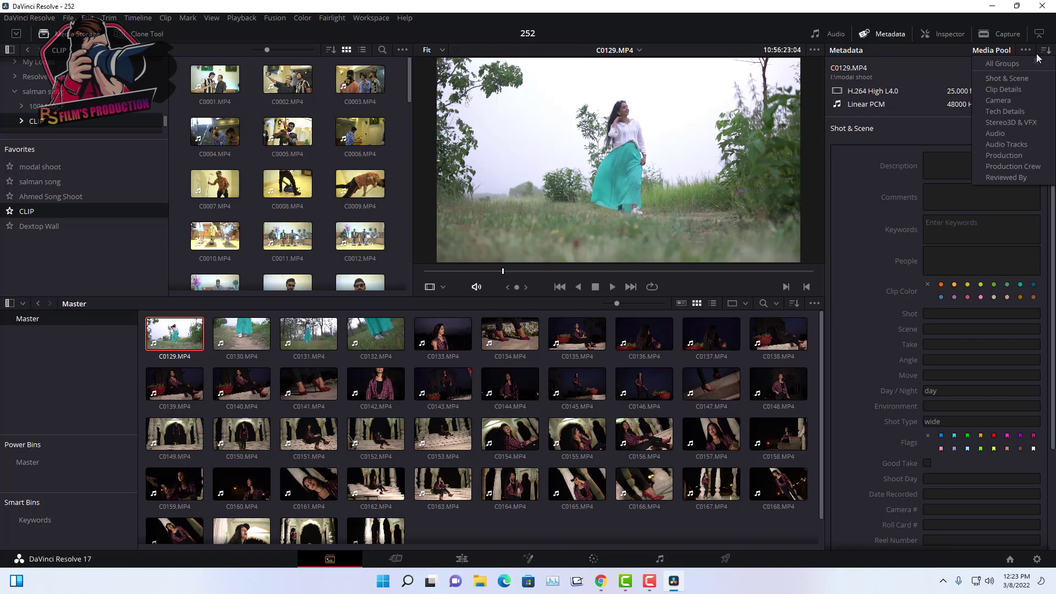
pyautogui.click(1046, 67)
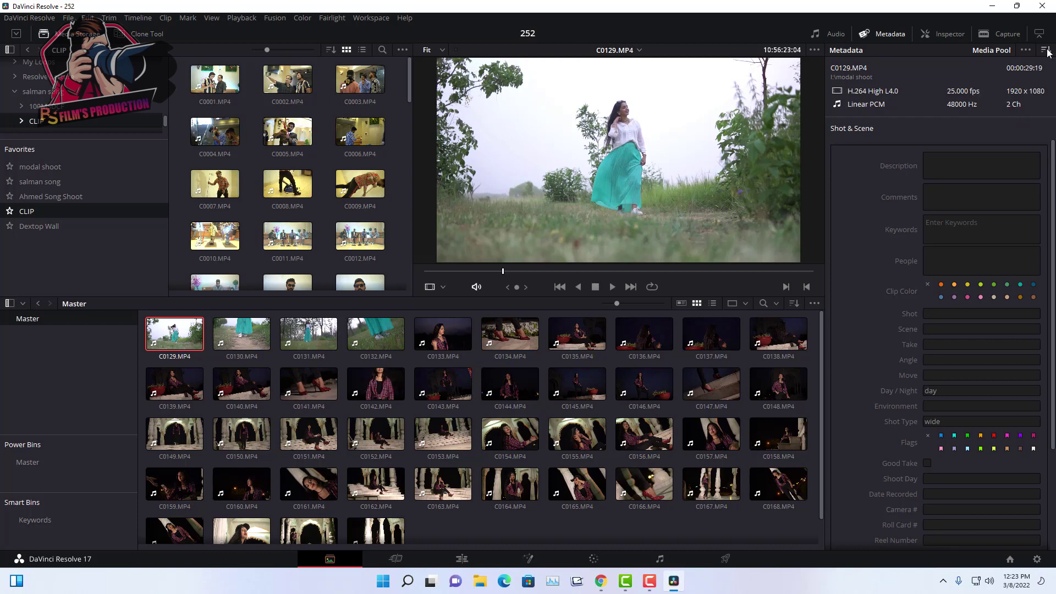
pyautogui.click(1046, 50)
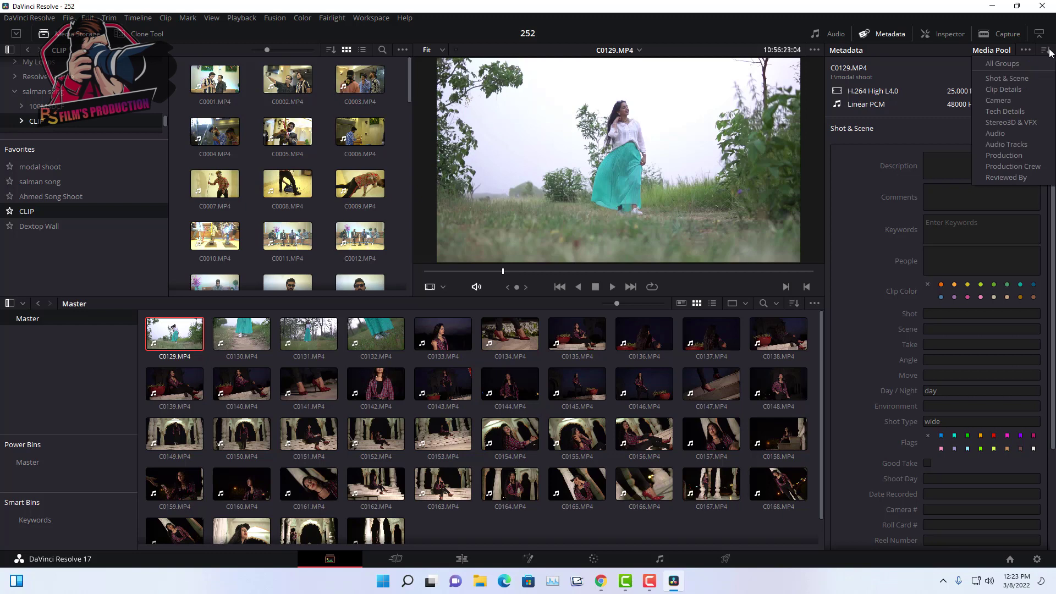
pyautogui.click(1013, 88)
pyautogui.click(1046, 50)
pyautogui.click(1011, 122)
pyautogui.click(1046, 50)
pyautogui.click(1004, 155)
pyautogui.click(1045, 50)
pyautogui.click(1012, 166)
pyautogui.click(1046, 51)
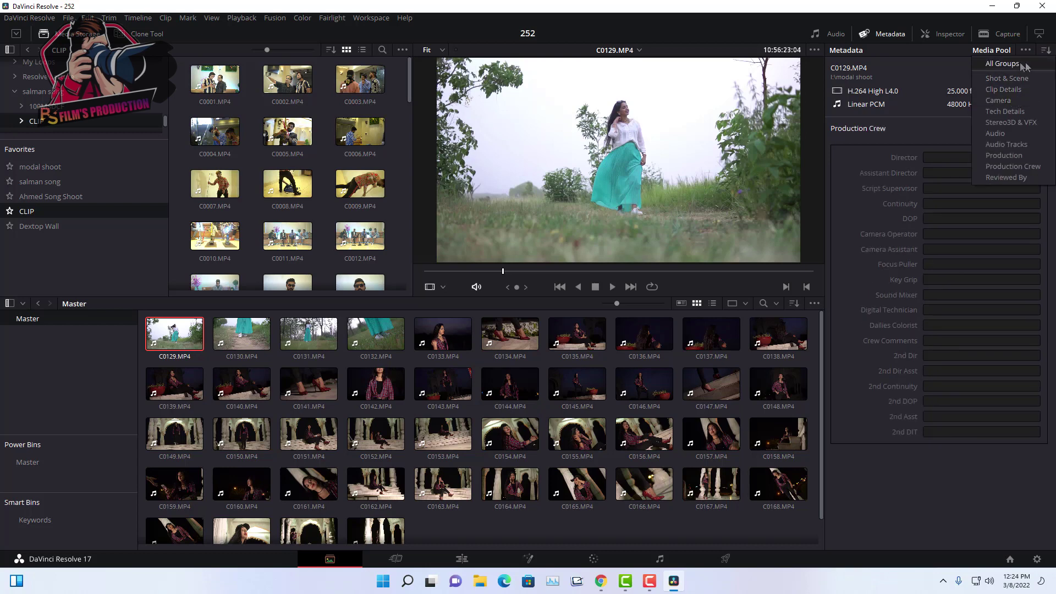
pyautogui.click(1001, 79)
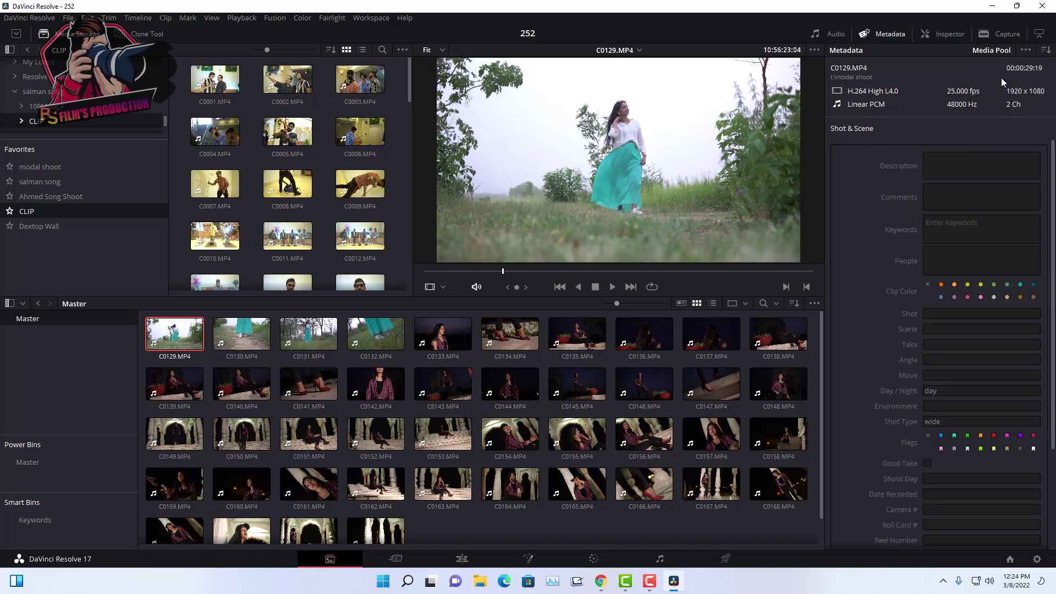
# Edit the Day / Night values of clips C0129 and C0130.
pyautogui.scroll(-2, 890, 187)
pyautogui.scroll(2, 900, 192)
pyautogui.scroll(-2, 935, 220)
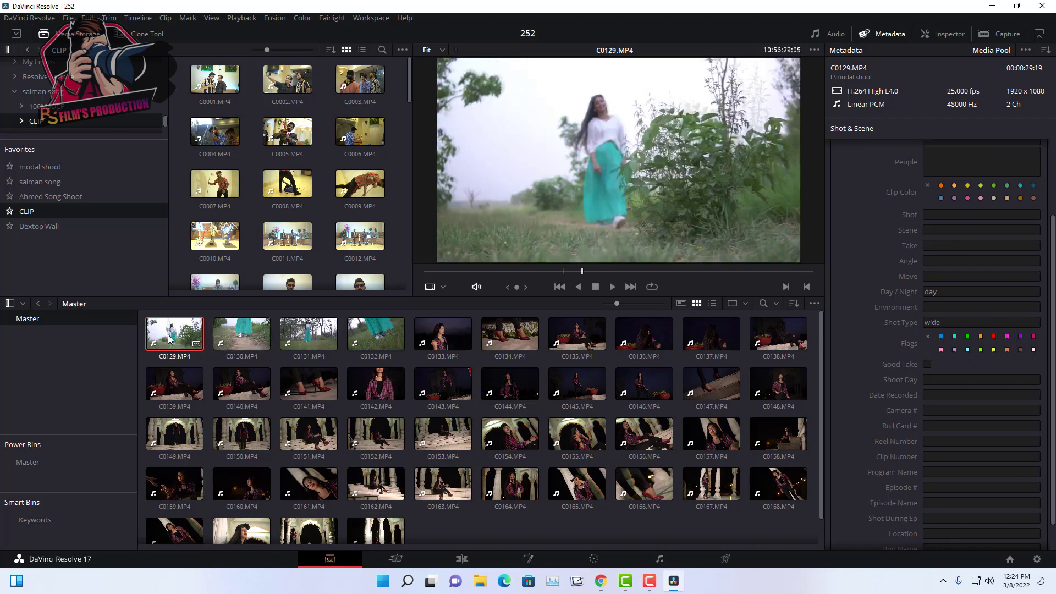
pyautogui.click(942, 292)
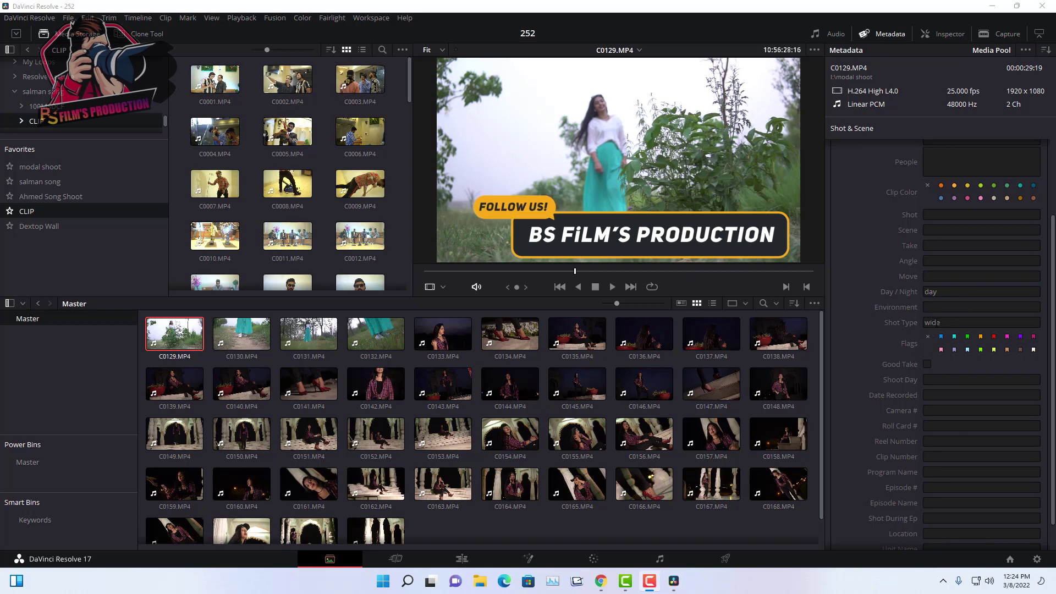
pyautogui.click(231, 337)
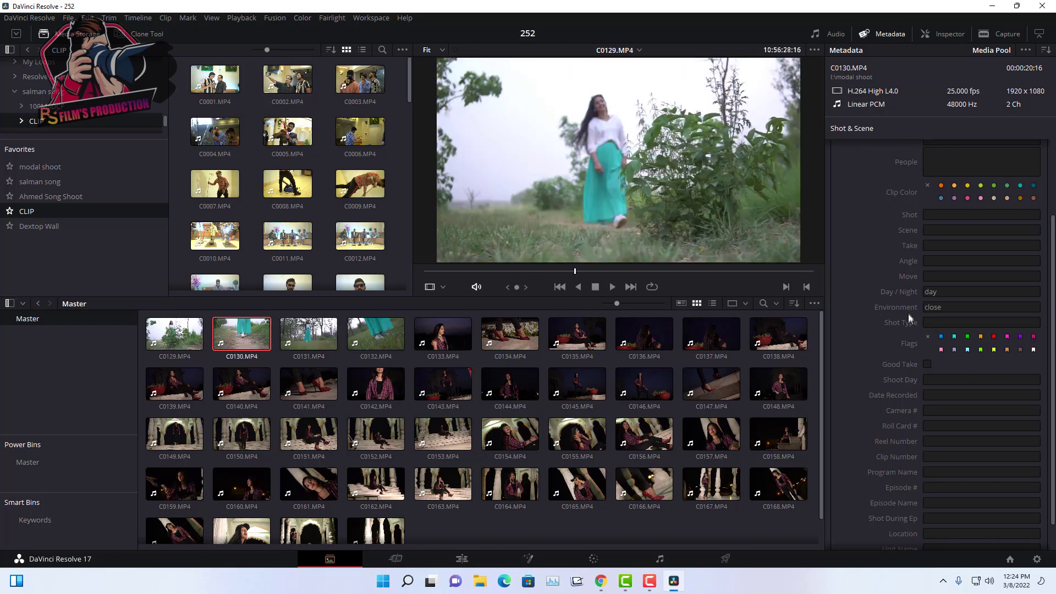
pyautogui.doubleClick(944, 292)
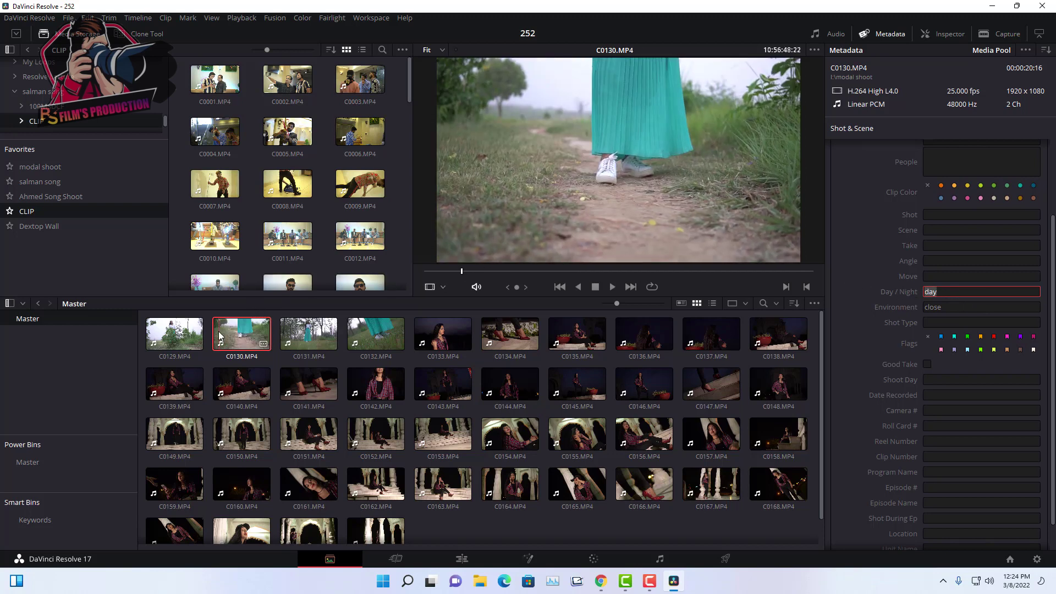
pyautogui.press('Tab')
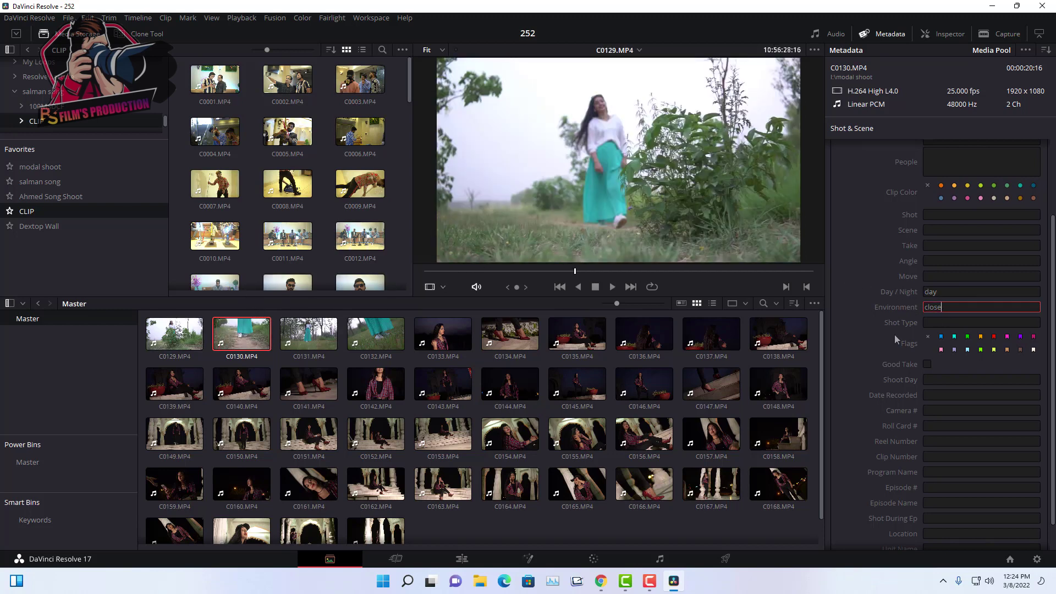
# Review the tags on clips C0131 through C0139, then begin entering C0140's Shot Type.
pyautogui.click(291, 339)
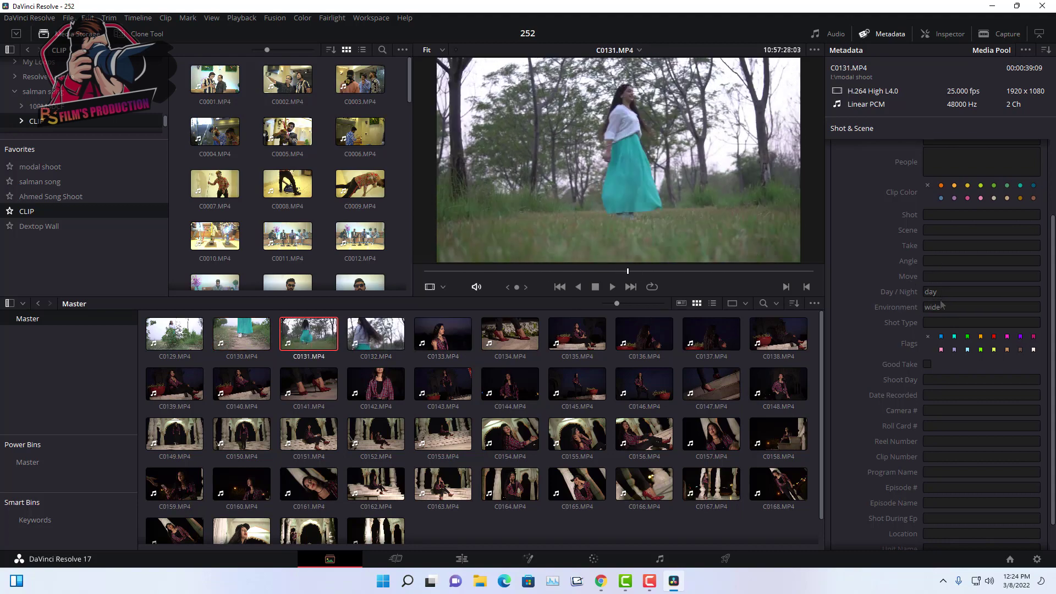
pyautogui.click(449, 331)
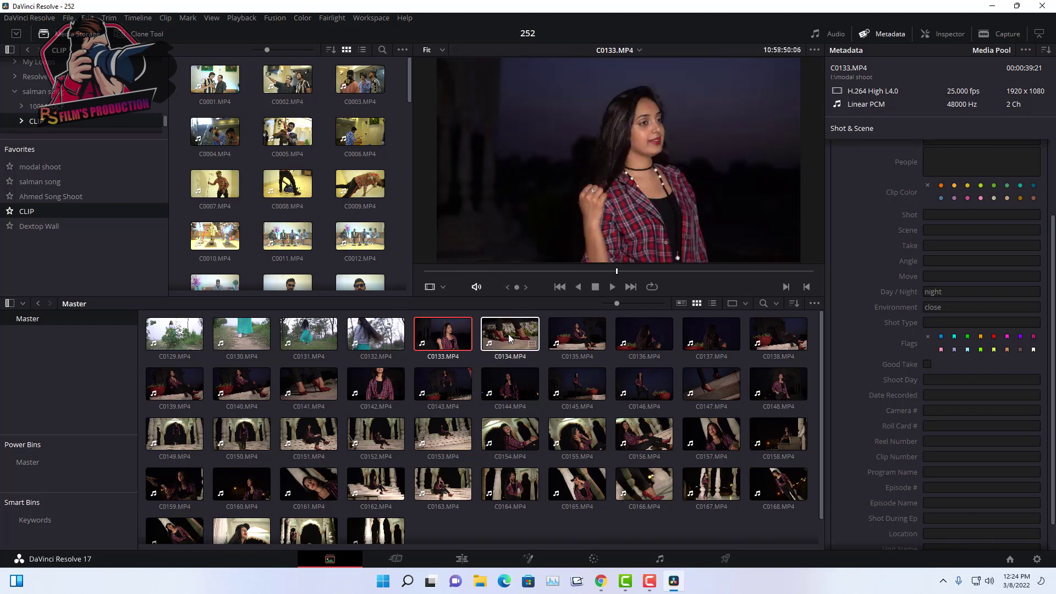
pyautogui.click(577, 333)
pyautogui.click(709, 333)
pyautogui.click(174, 385)
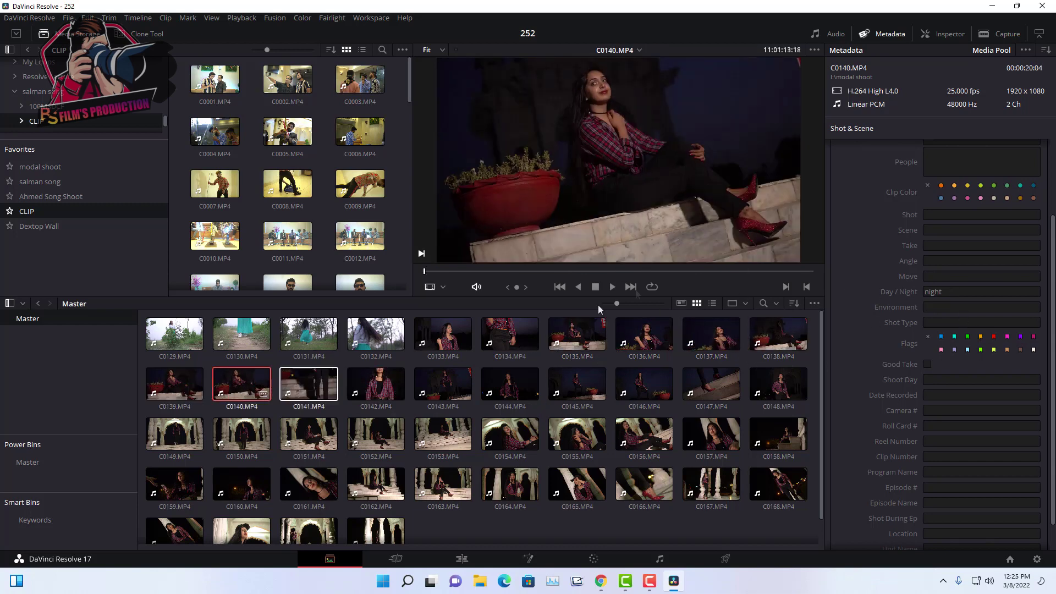
pyautogui.click(238, 391)
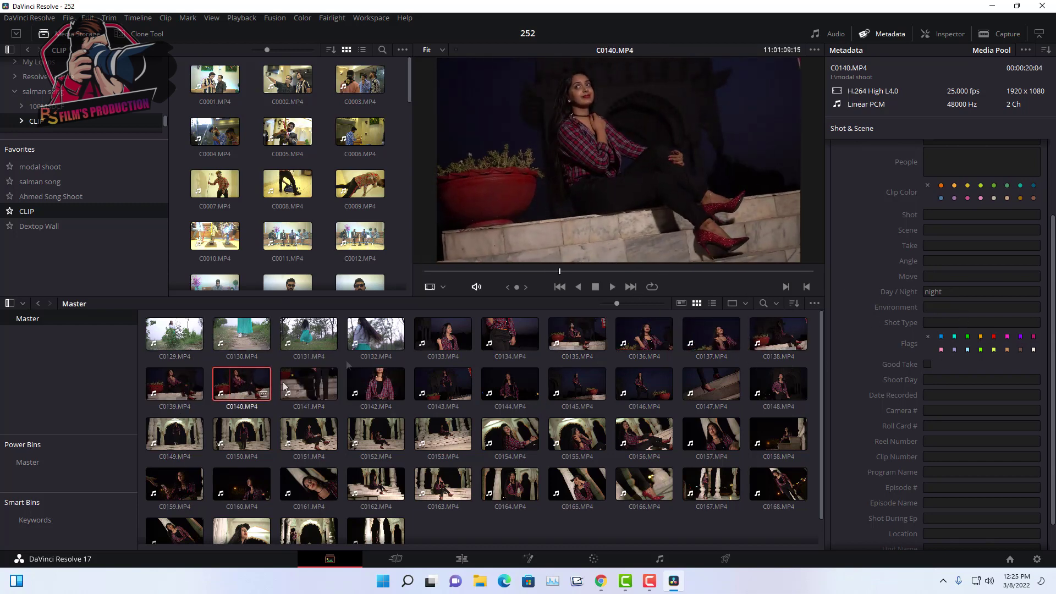
pyautogui.click(937, 322)
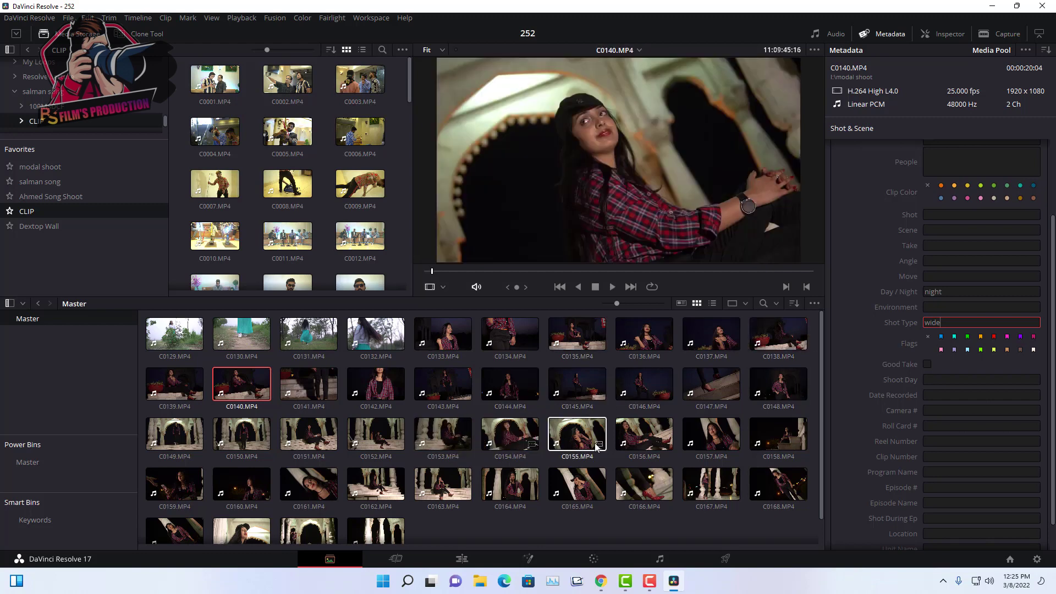
# Tag clip C0155 with Day / Night night and Shot Type wide.
pyautogui.click(574, 437)
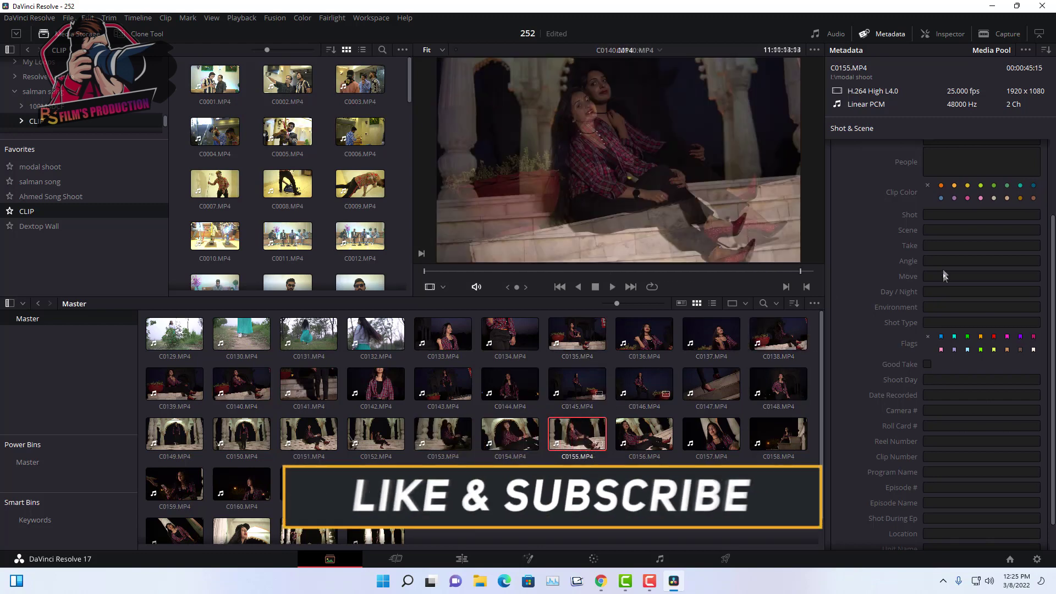
pyautogui.click(933, 292)
pyautogui.write('night')
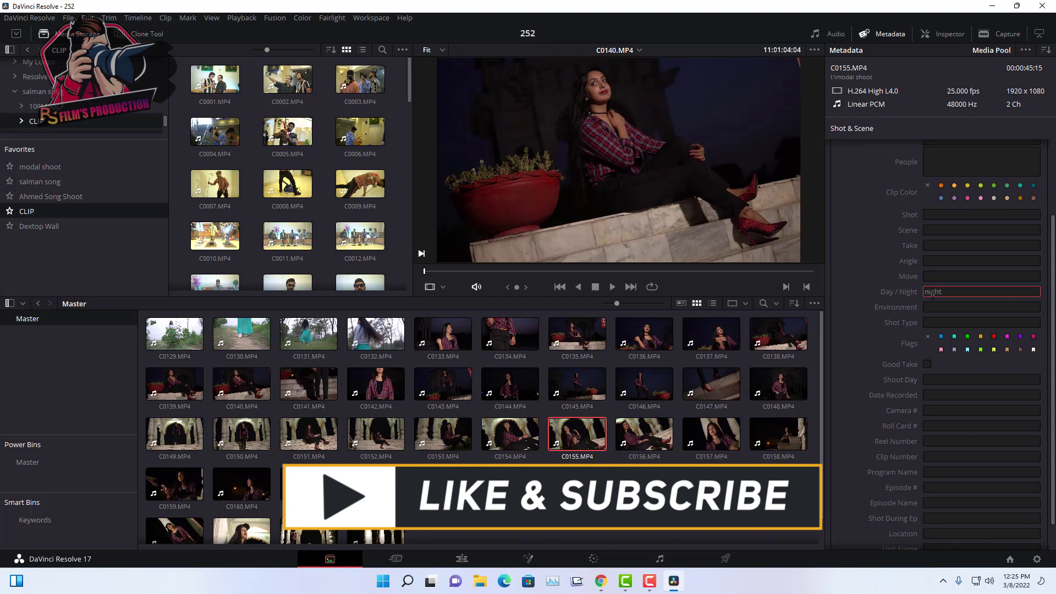
pyautogui.click(936, 322)
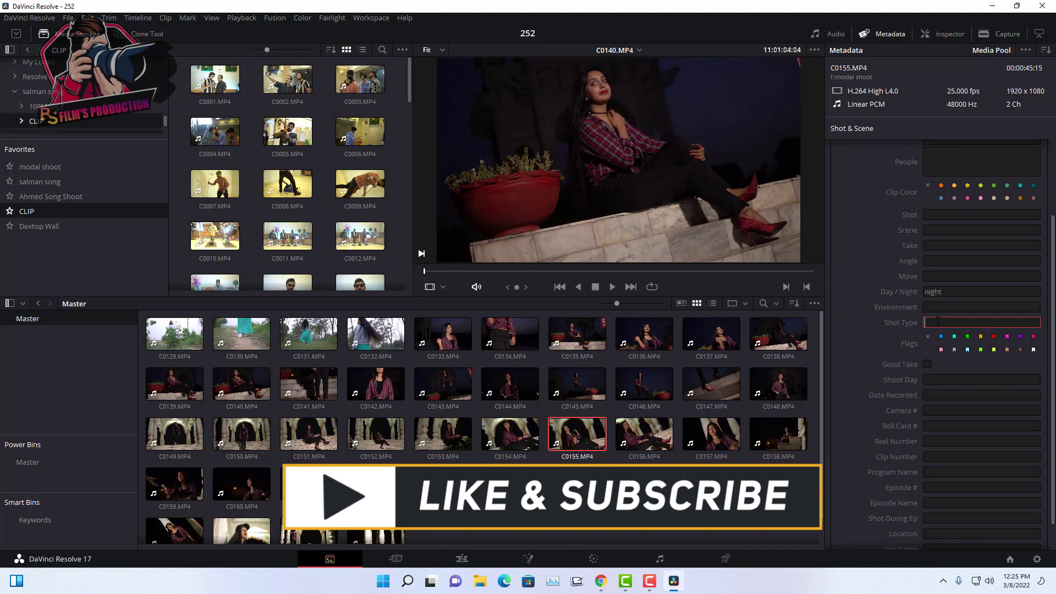
pyautogui.write('wide')
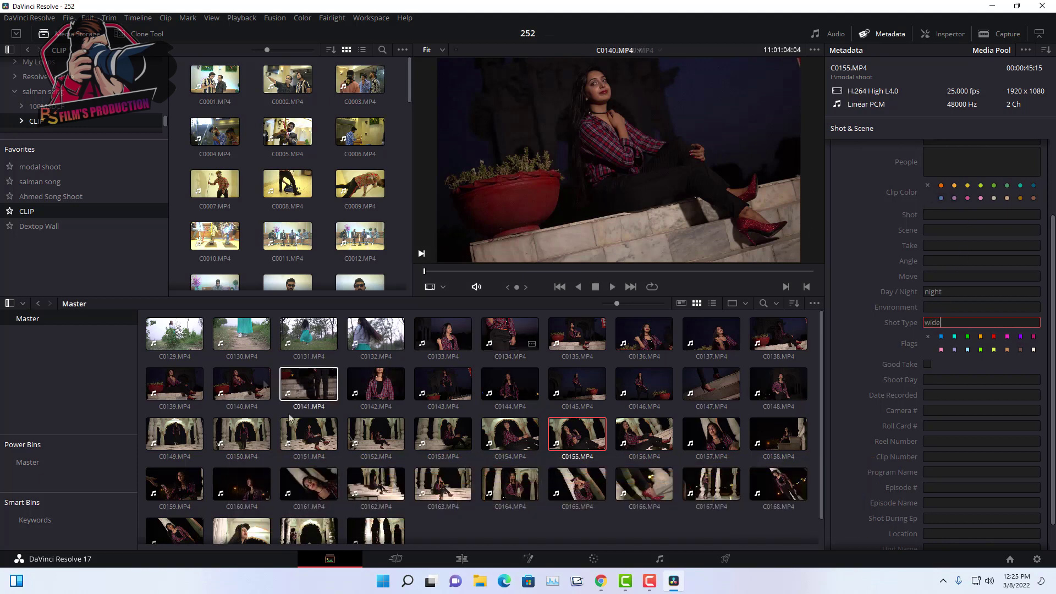
# Review clips C0133 and C0135, then check C0134's night and close metadata.
pyautogui.click(457, 338)
pyautogui.click(577, 336)
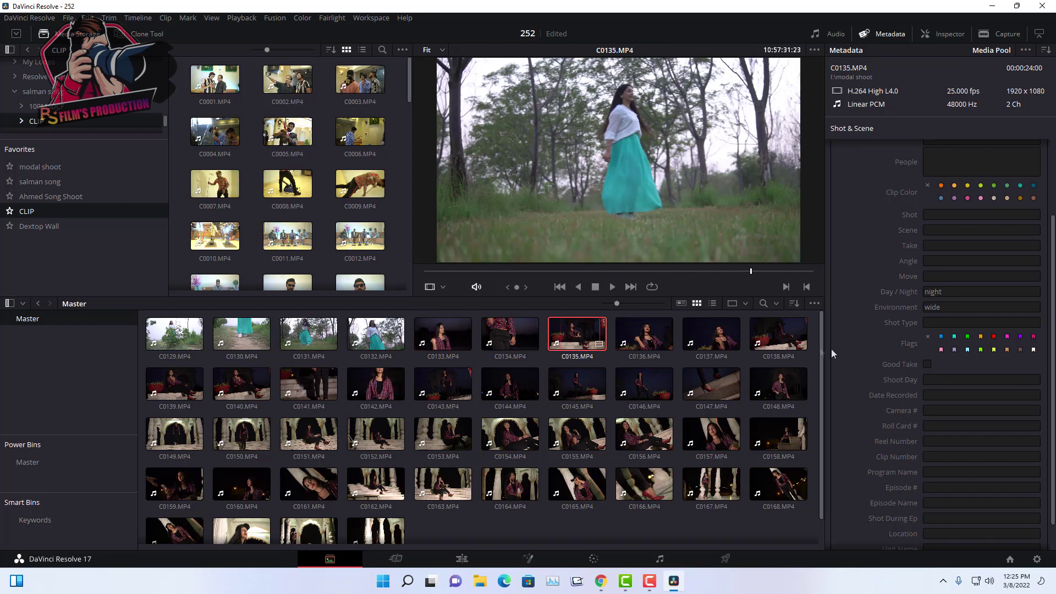
pyautogui.scroll(-1, 947, 392)
pyautogui.scroll(4, 935, 330)
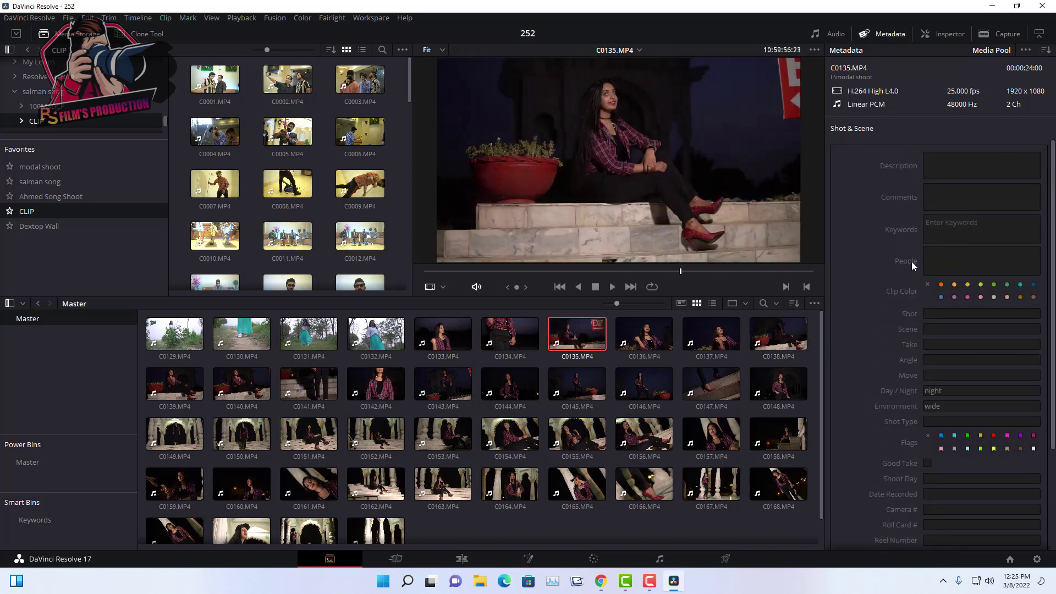
pyautogui.scroll(-2, 928, 364)
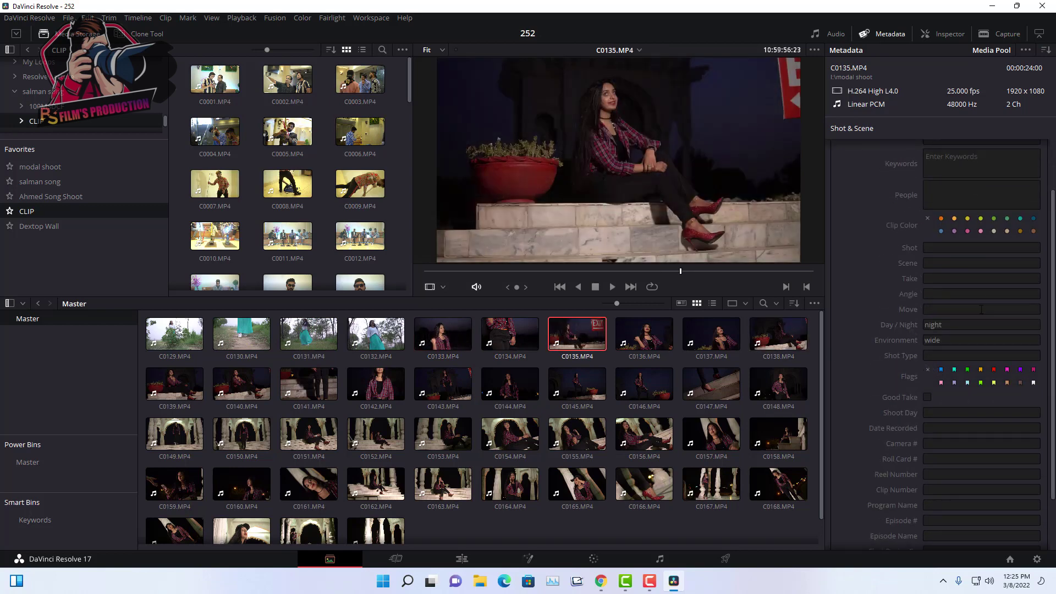
pyautogui.press('Left')
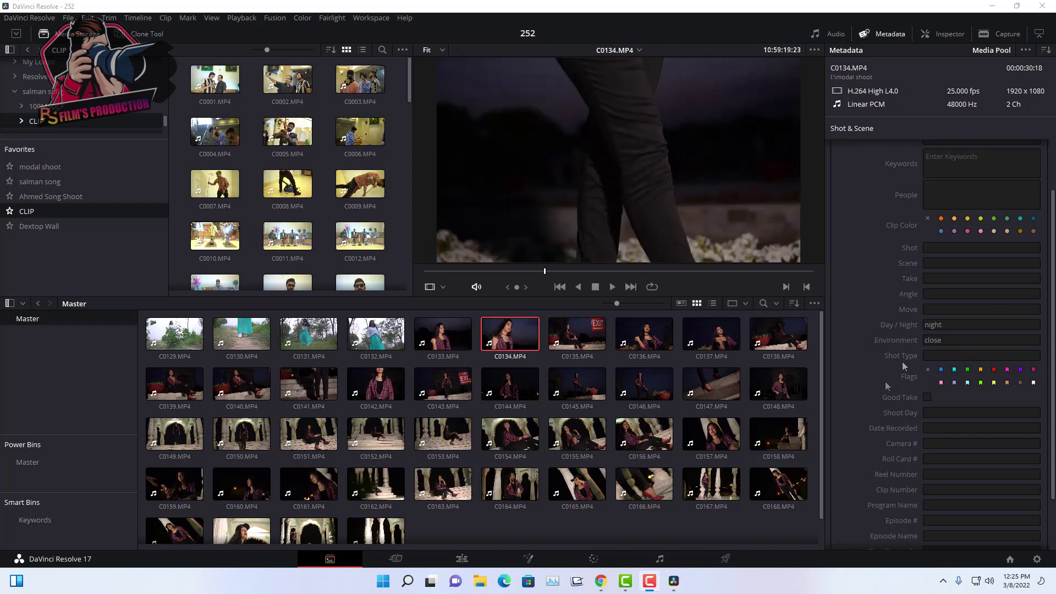
pyautogui.scroll(-2, 881, 332)
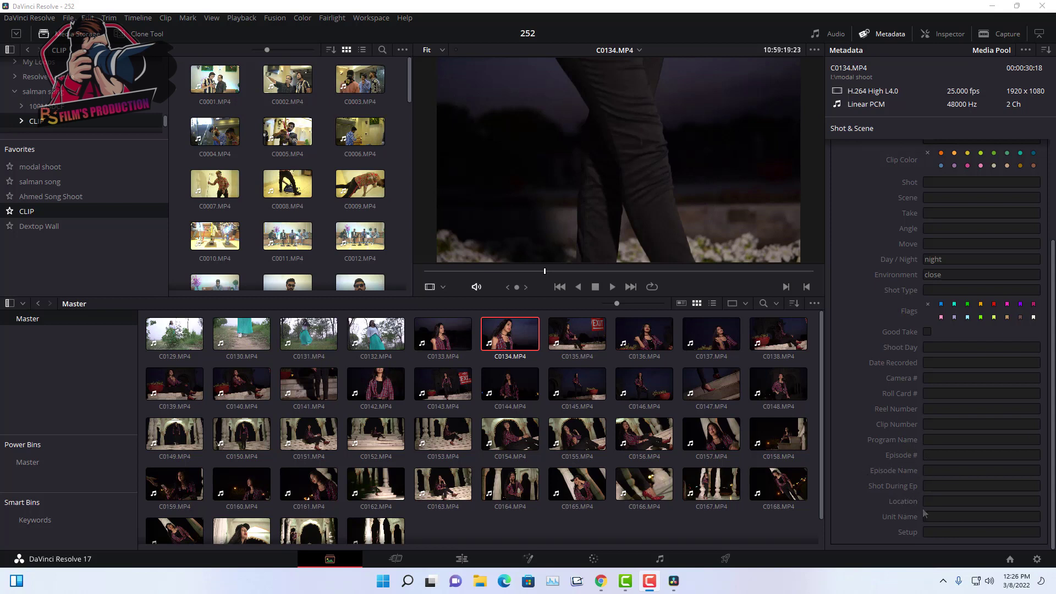
pyautogui.scroll(4, 891, 280)
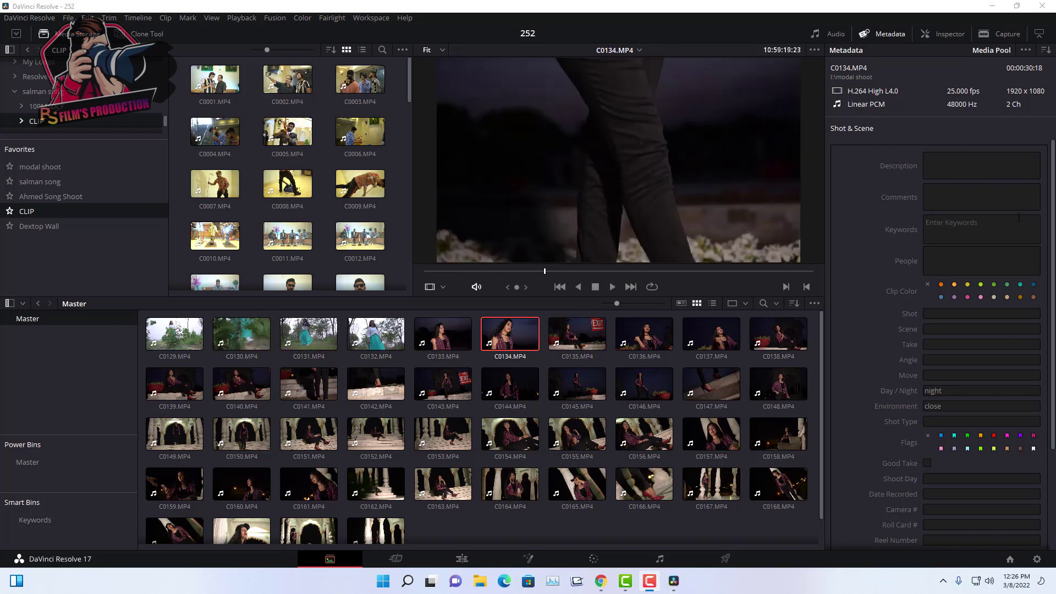
# Expand the media pool to full width and bring up the add folder / smart bin options.
pyautogui.click(1043, 34)
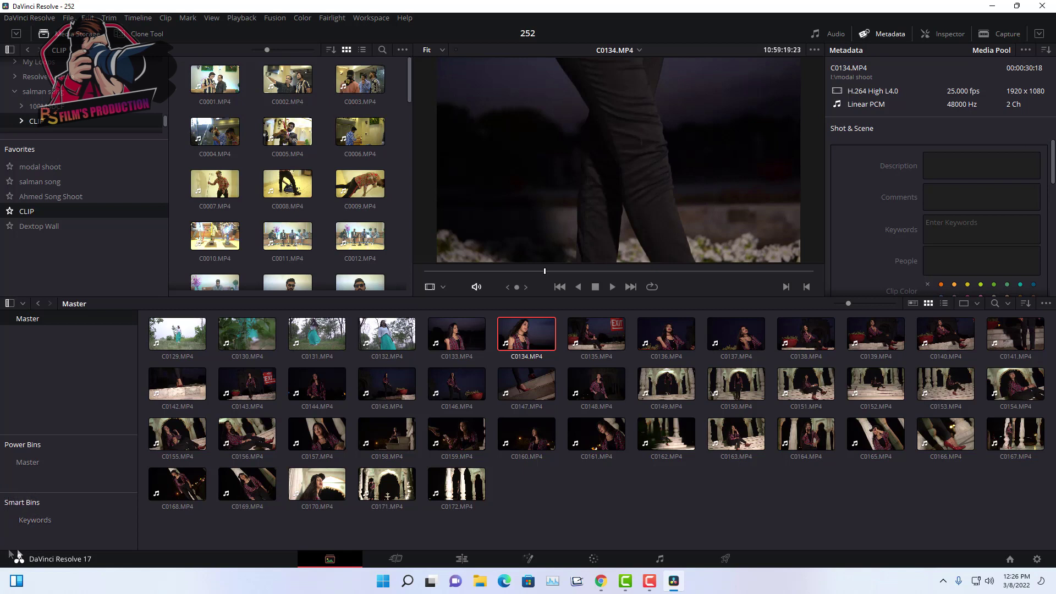
pyautogui.rightClick(23, 537)
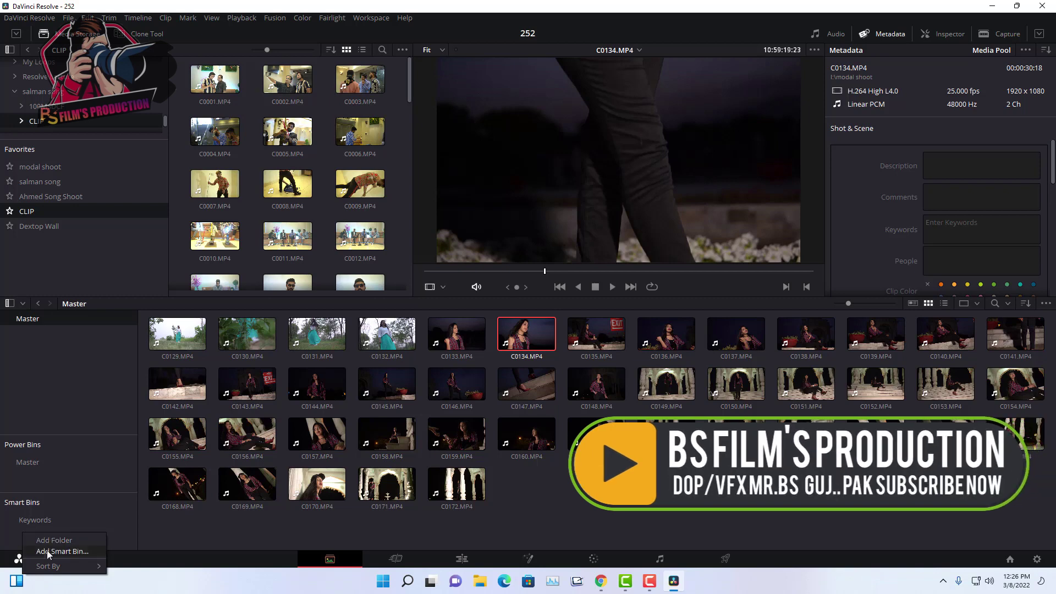
pyautogui.click(65, 551)
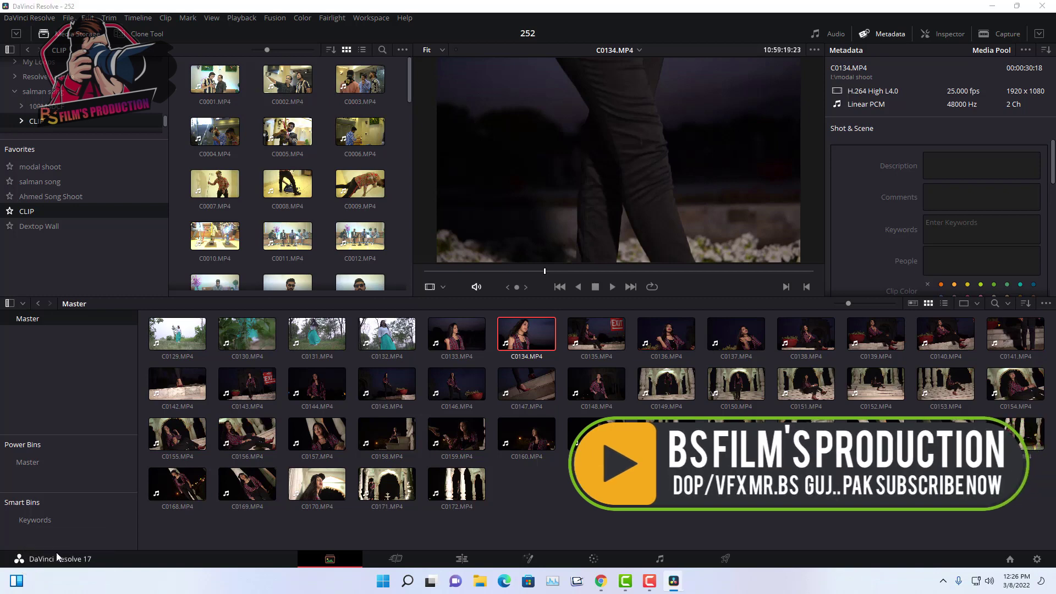
pyautogui.moveTo(492, 196); pyautogui.dragTo(515, 196)
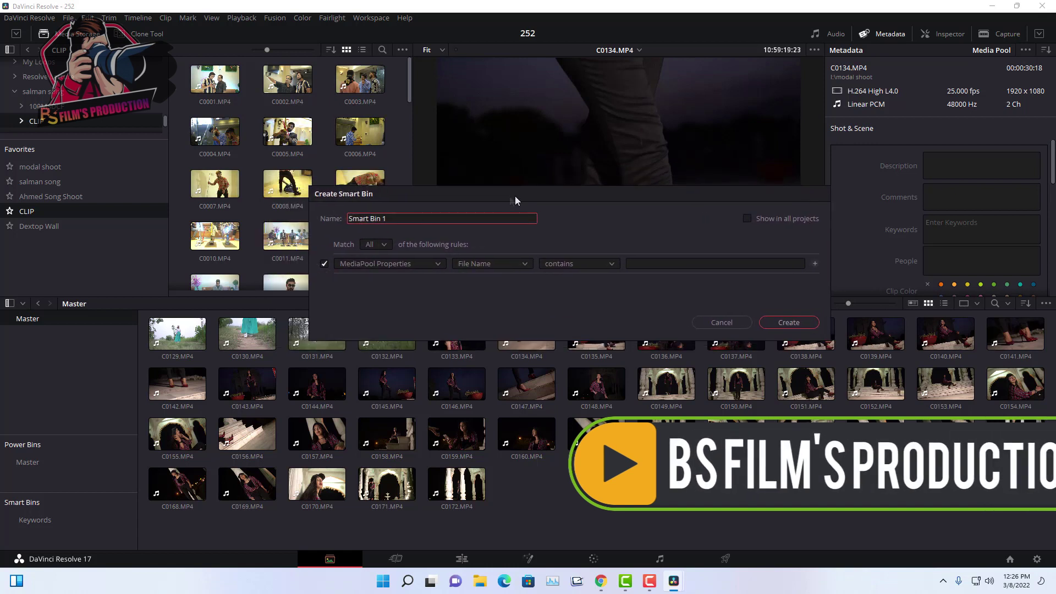
pyautogui.tripleClick(412, 222)
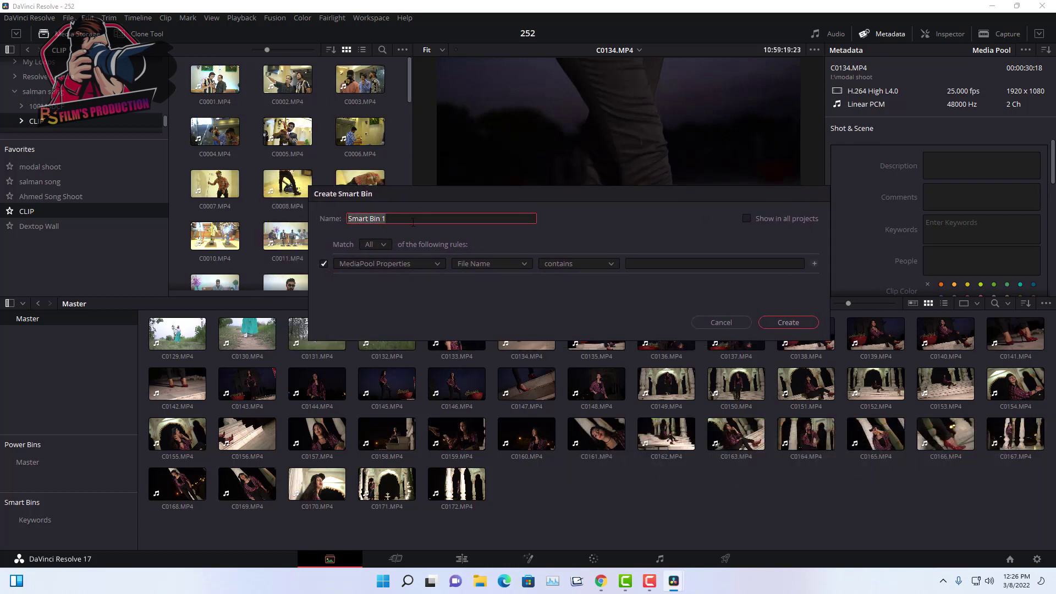
pyautogui.write('01')
pyautogui.click(433, 265)
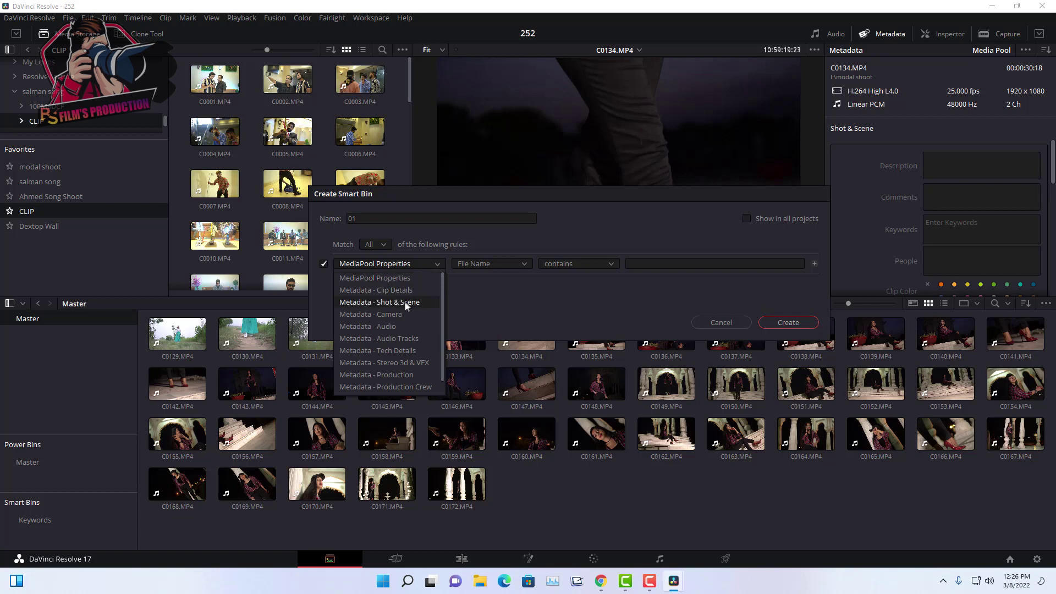
pyautogui.click(395, 304)
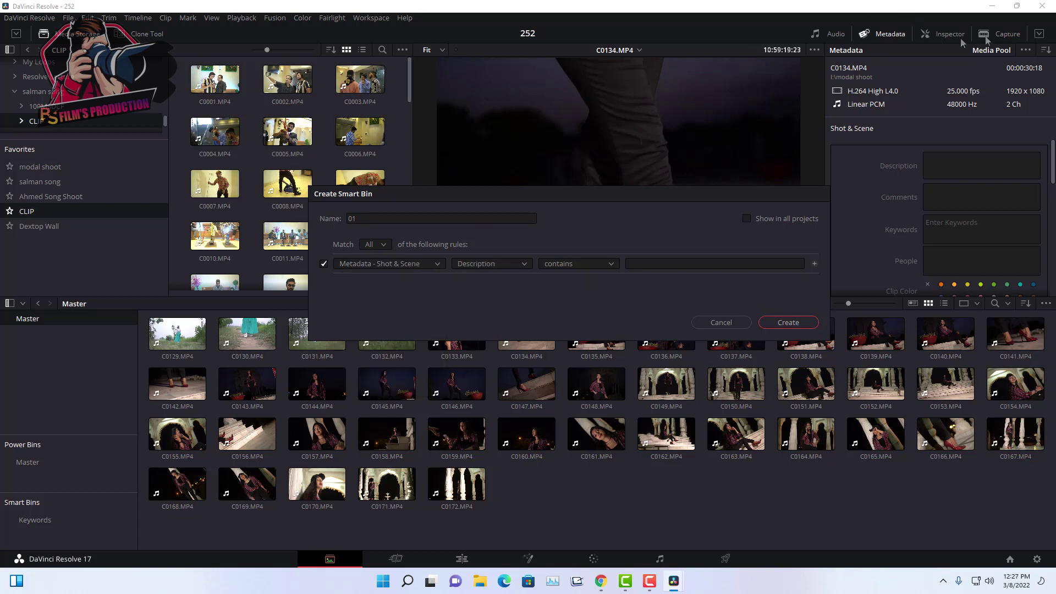
pyautogui.click(729, 321)
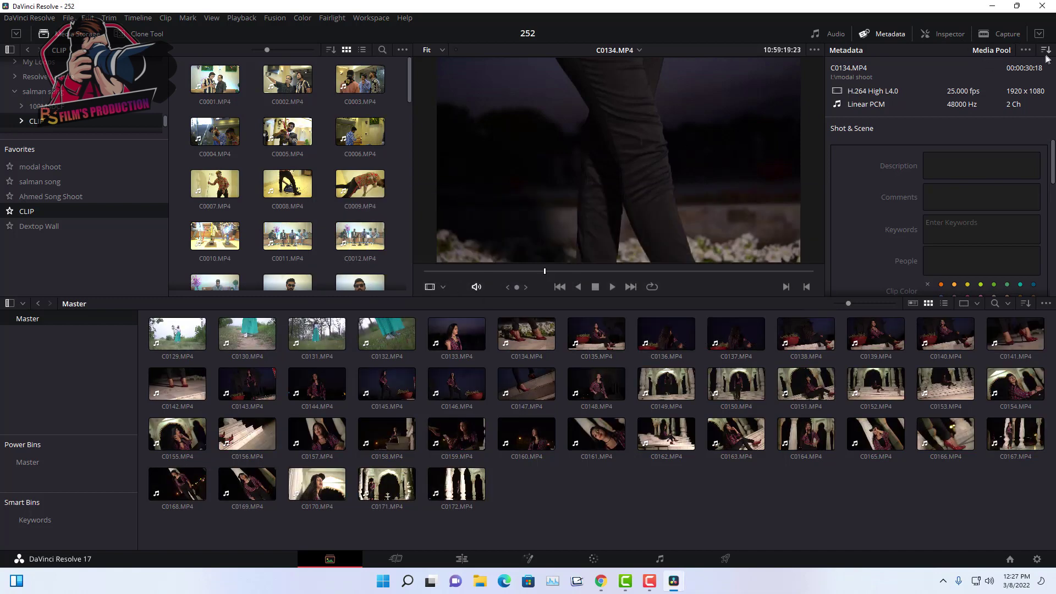
pyautogui.click(1025, 49)
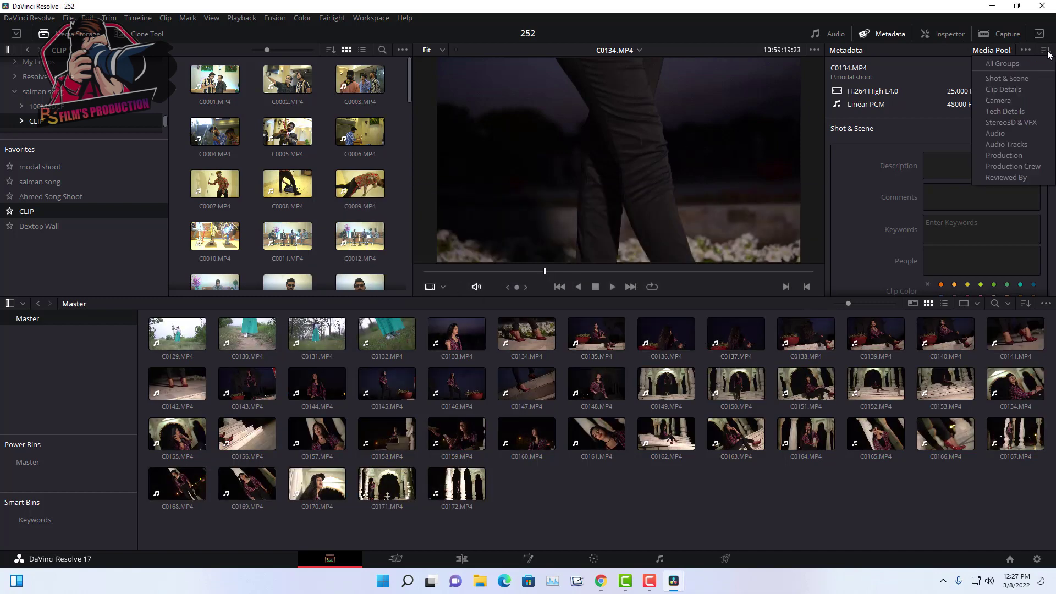
pyautogui.click(1027, 78)
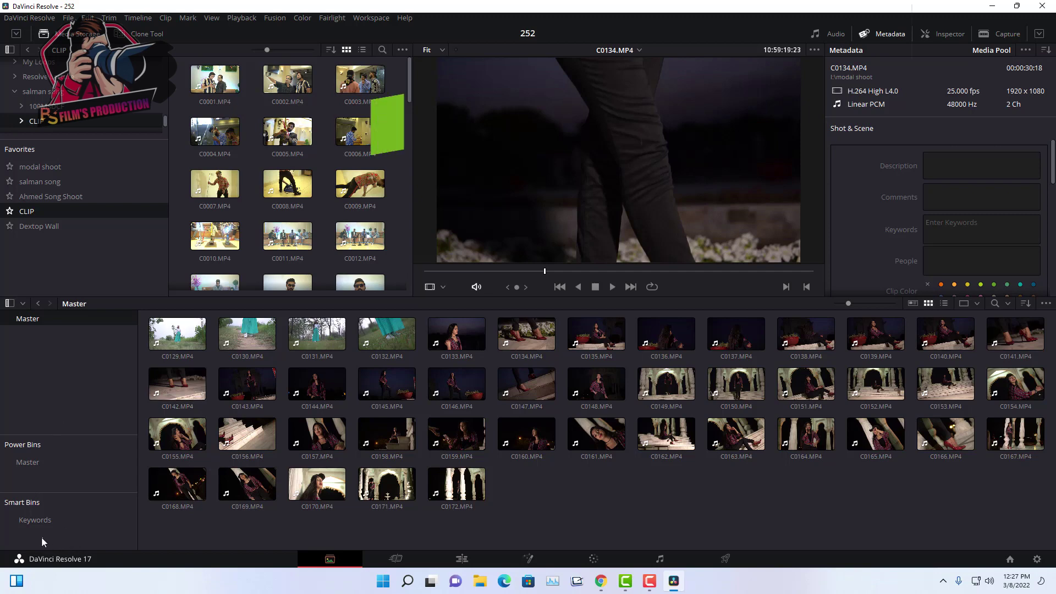
# Create Smart Bin 1 with the rule Shot & Scene Day / Night contains 'night'.
pyautogui.rightClick(19, 532)
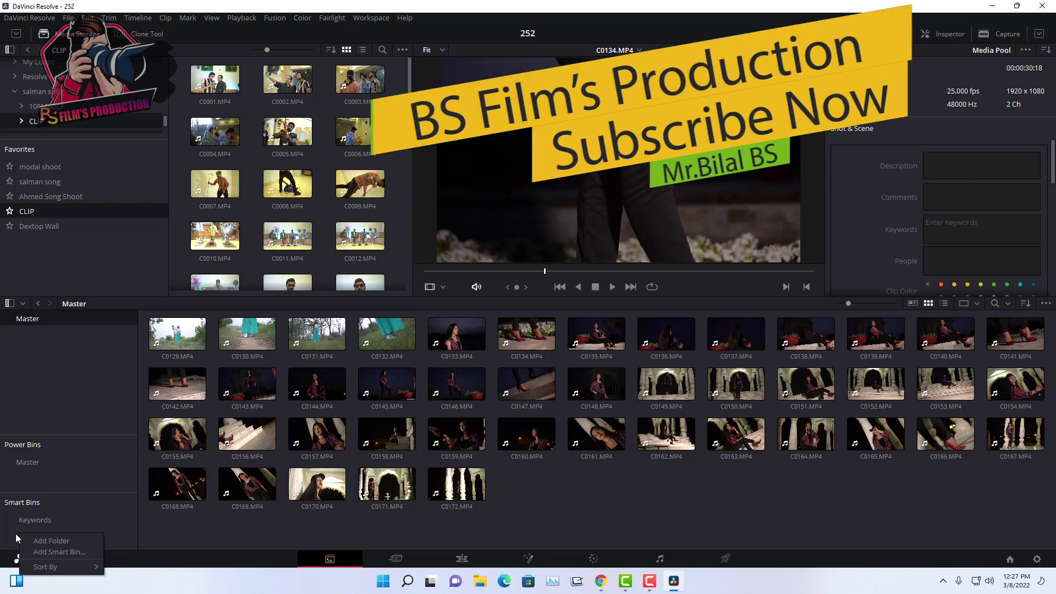
pyautogui.click(60, 552)
pyautogui.click(339, 267)
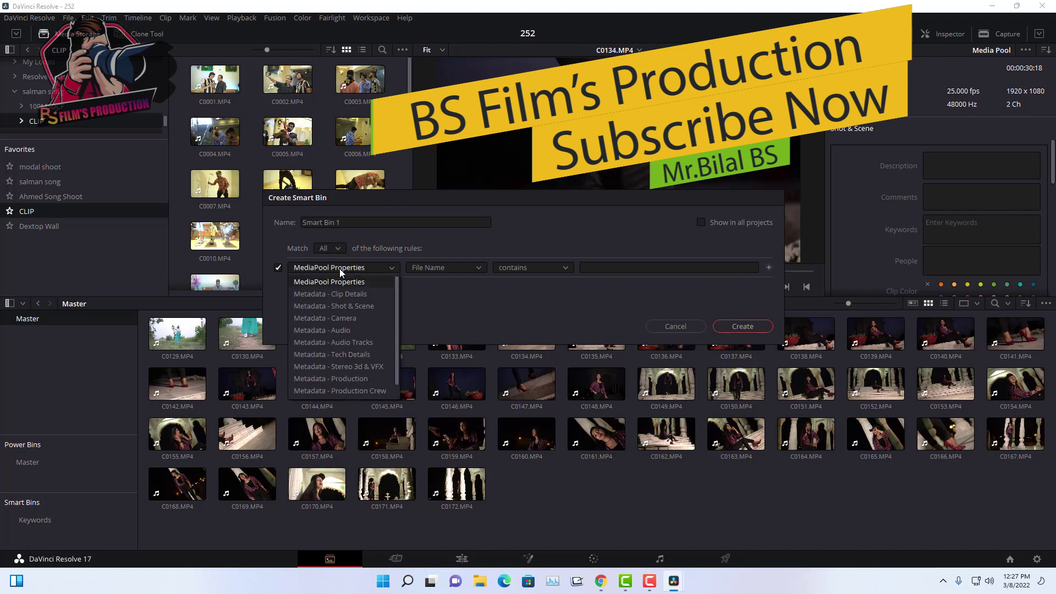
pyautogui.click(342, 306)
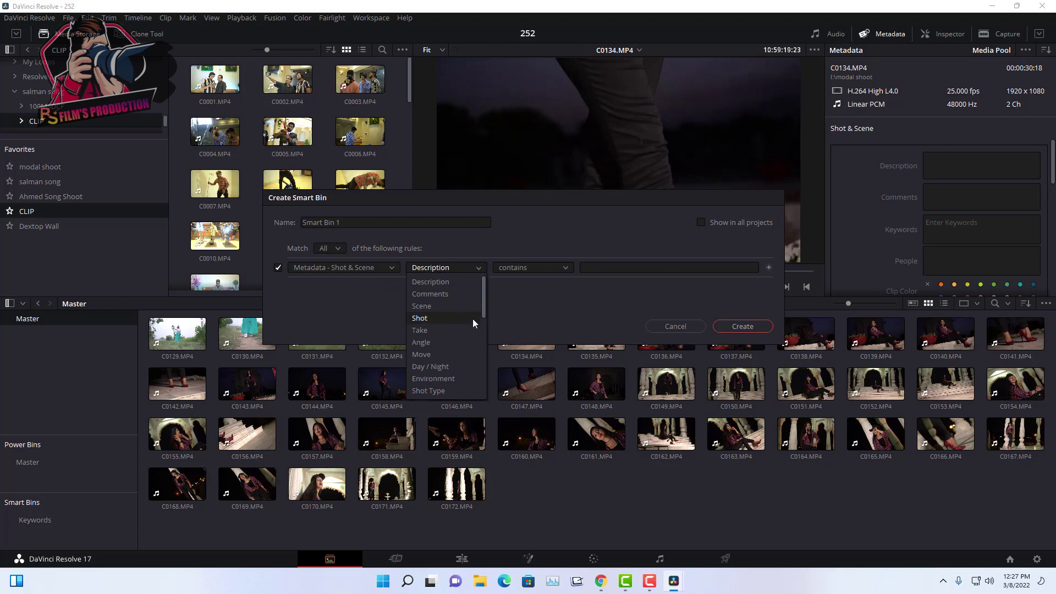
pyautogui.click(432, 367)
pyautogui.click(542, 269)
pyautogui.click(507, 283)
pyautogui.click(613, 267)
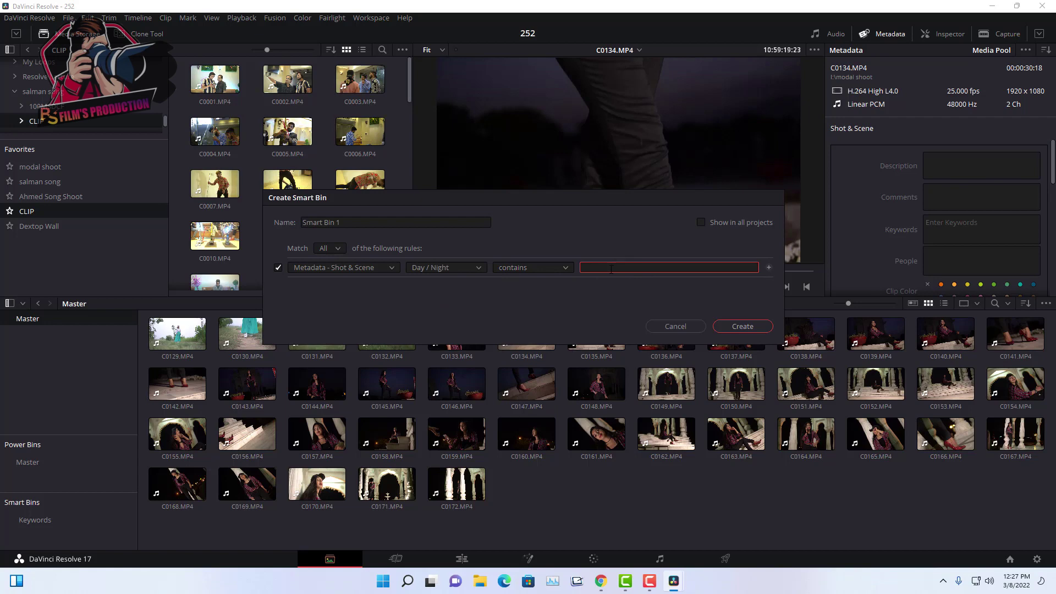
pyautogui.write('night')
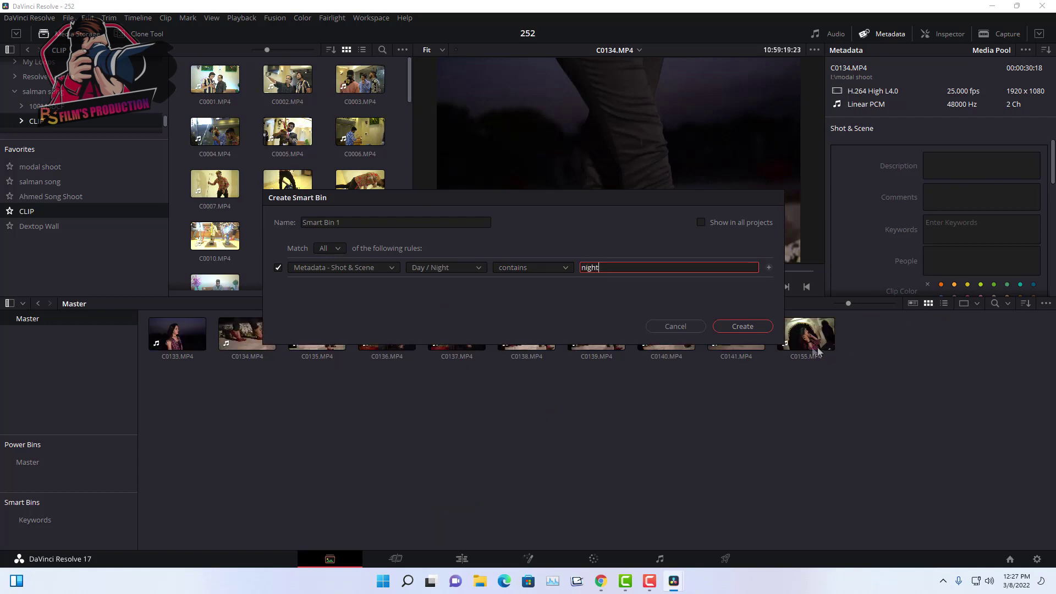
pyautogui.click(740, 327)
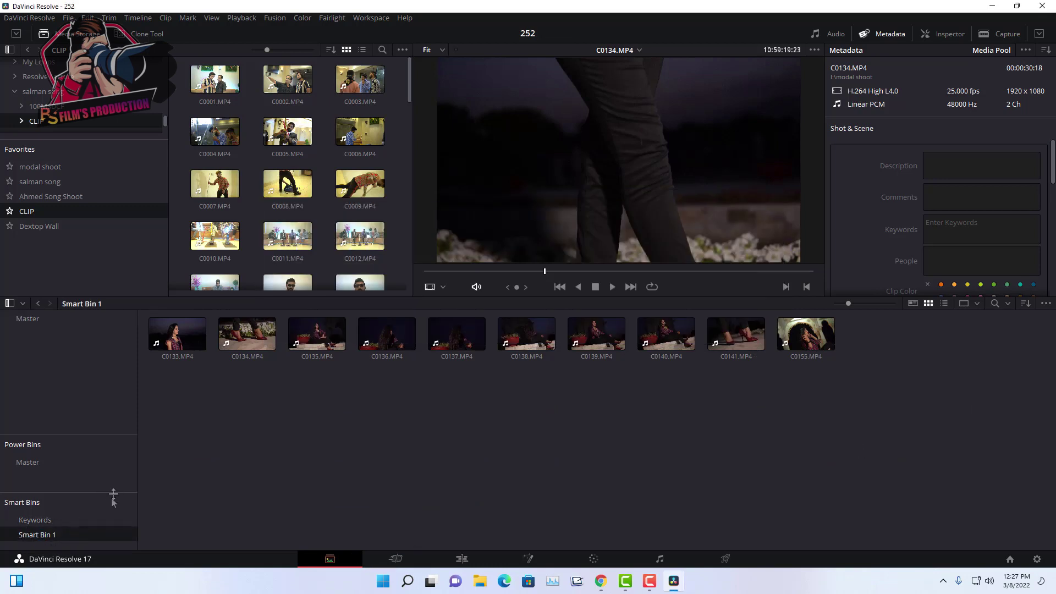
pyautogui.moveTo(105, 492); pyautogui.dragTo(106, 358)
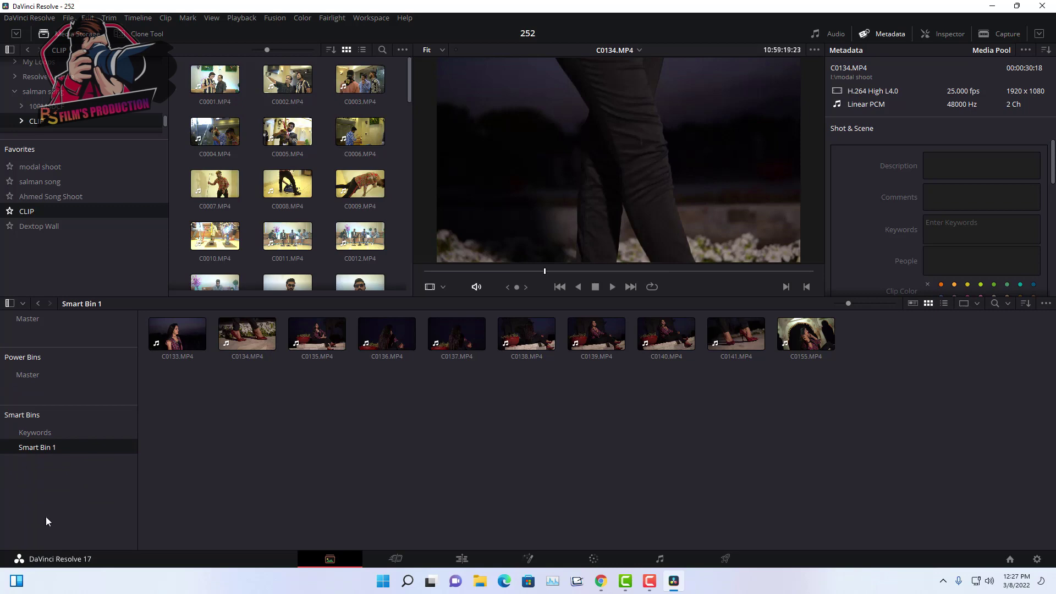
pyautogui.rightClick(34, 473)
# Create smart bin 02 with the rule Shot & Scene Day / Night contains 'day'.
pyautogui.click(72, 493)
pyautogui.moveTo(424, 197); pyautogui.dragTo(473, 190)
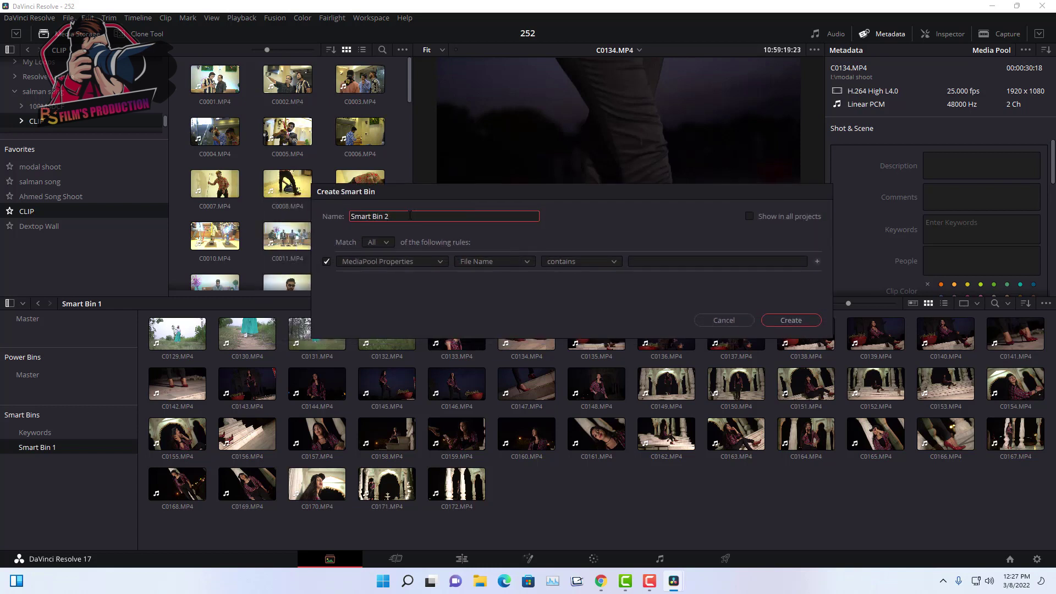
pyautogui.write('02')
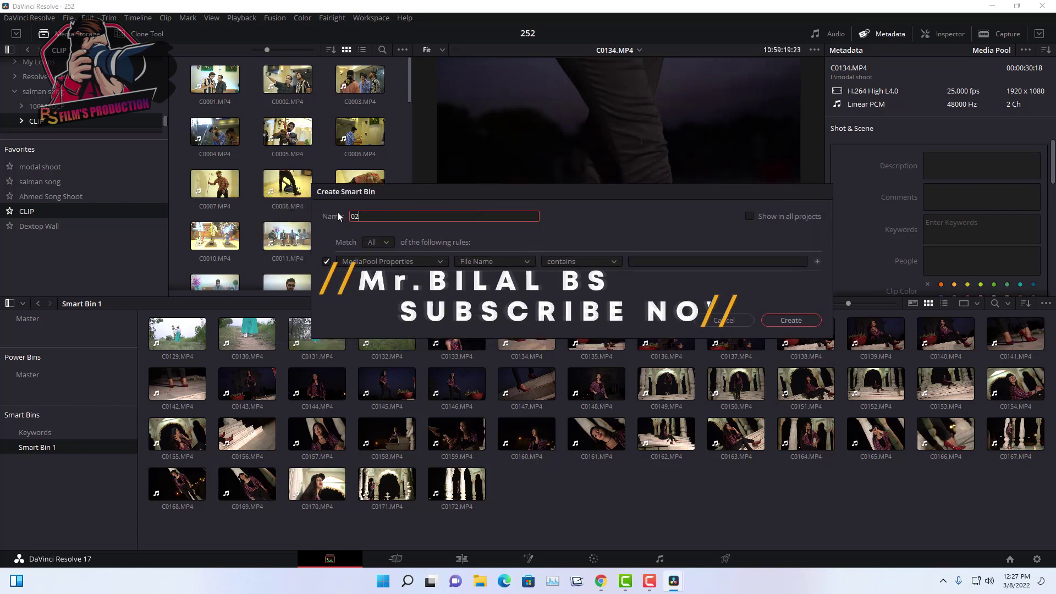
pyautogui.click(437, 263)
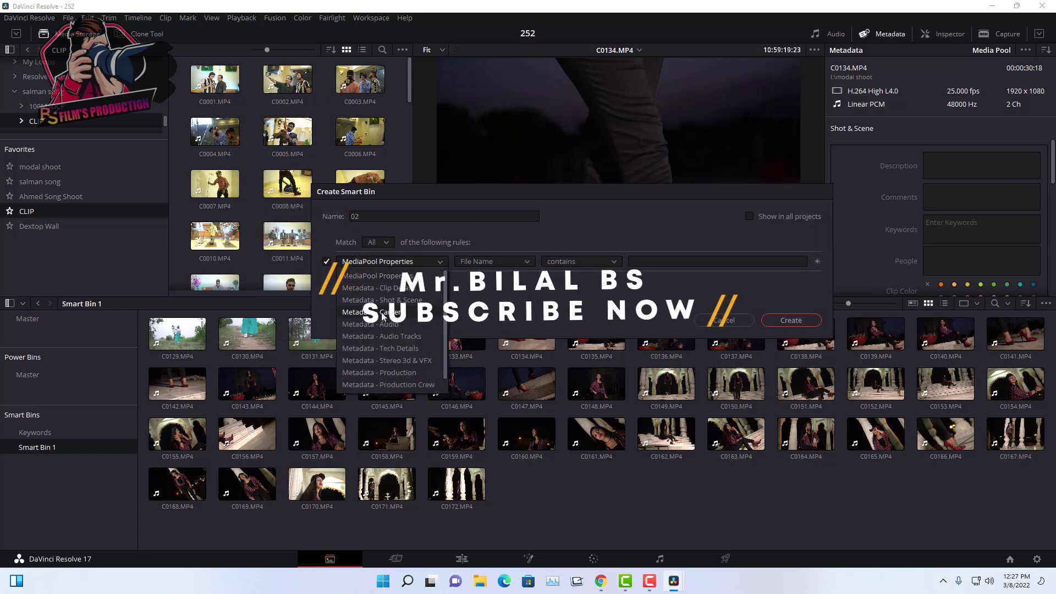
pyautogui.click(406, 302)
pyautogui.click(522, 262)
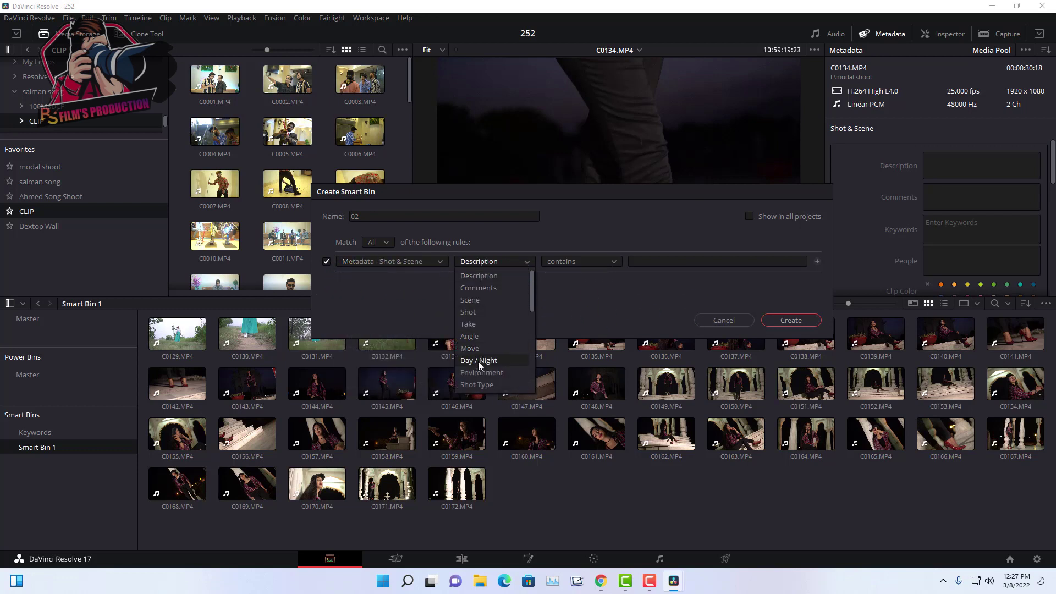
pyautogui.click(493, 360)
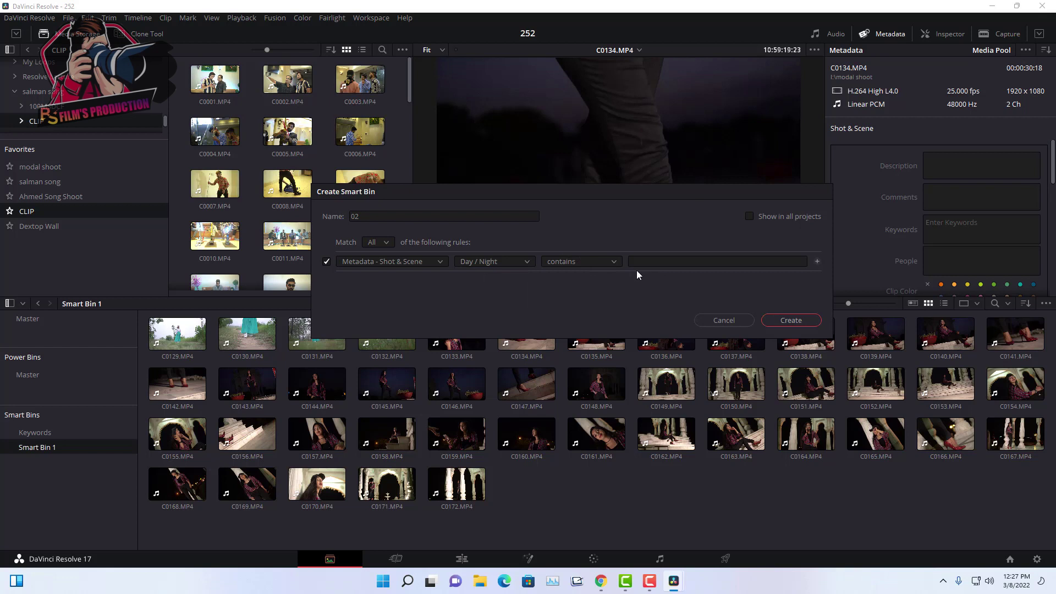
pyautogui.click(657, 265)
pyautogui.write('day')
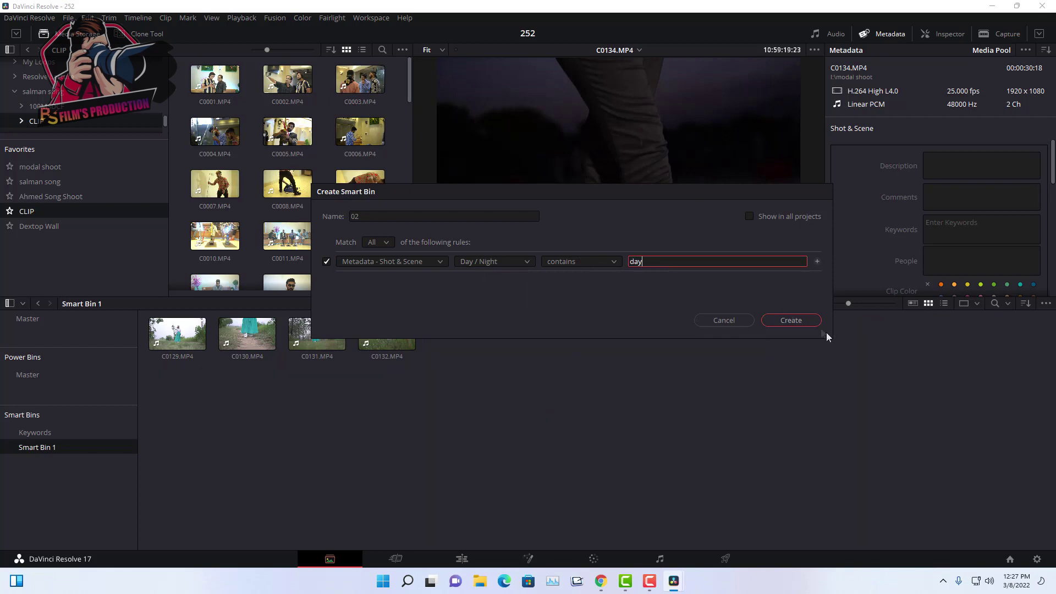
pyautogui.click(800, 321)
pyautogui.rightClick(17, 491)
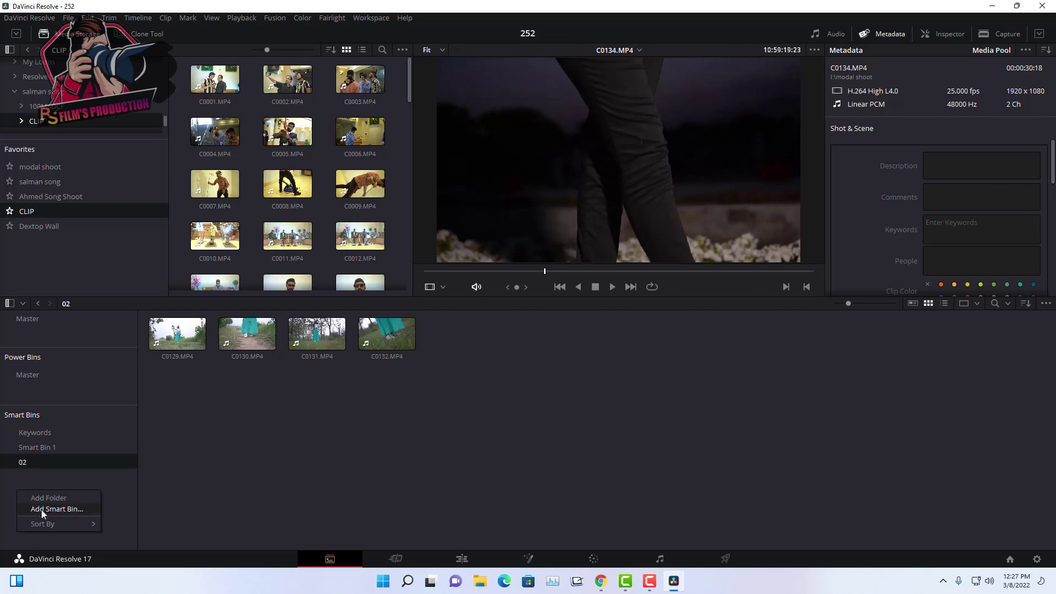
# Create smart bin 03 using a Shot & Scene Environment rule, collecting C0131.MP4 and C0135.MP4.
pyautogui.click(45, 510)
pyautogui.hotkey('ctrl', 'a')
pyautogui.write('03')
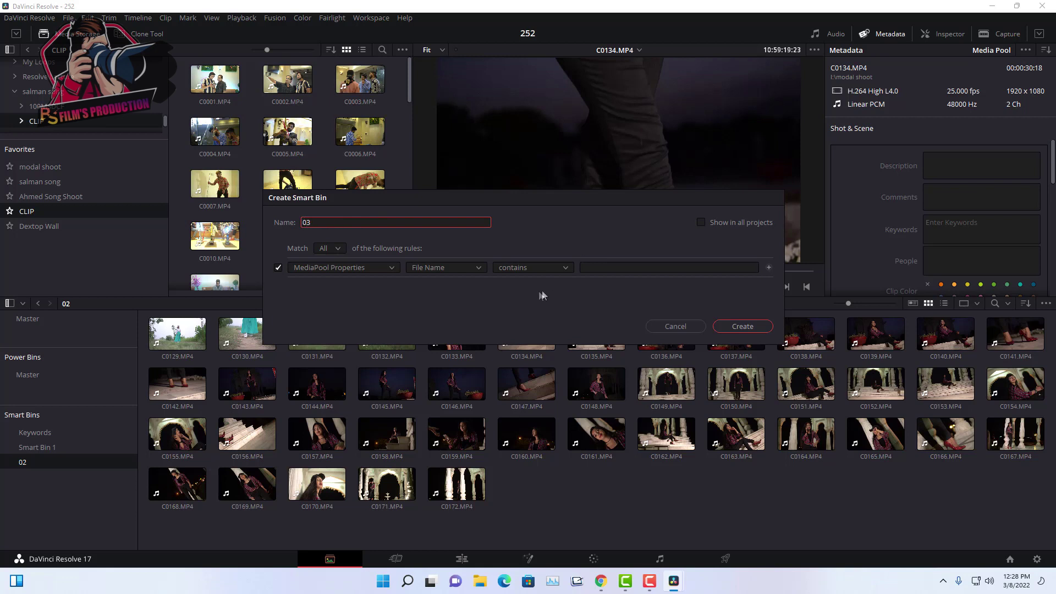
pyautogui.click(391, 268)
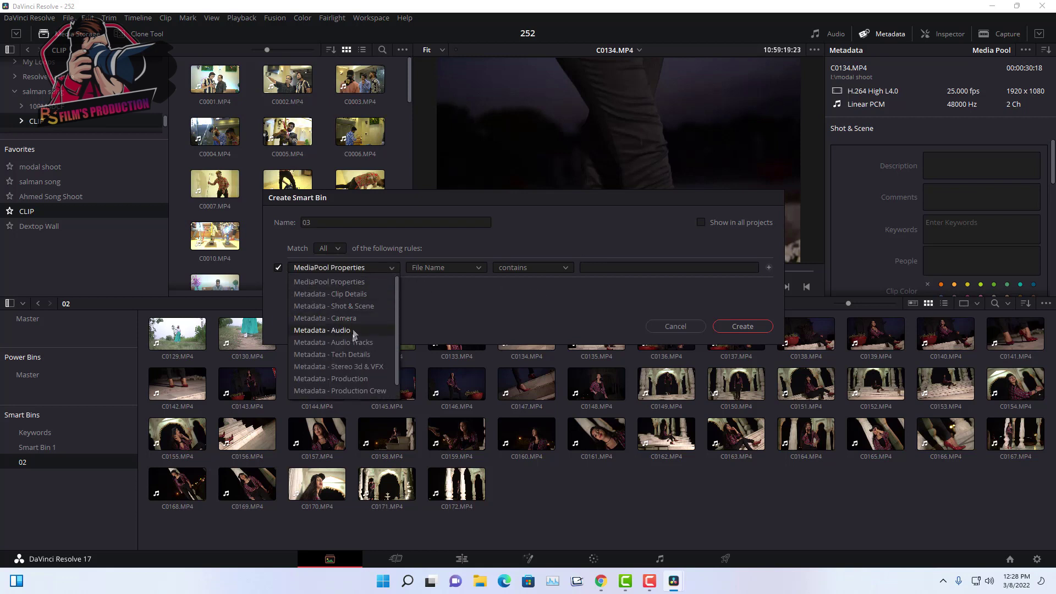
pyautogui.click(340, 307)
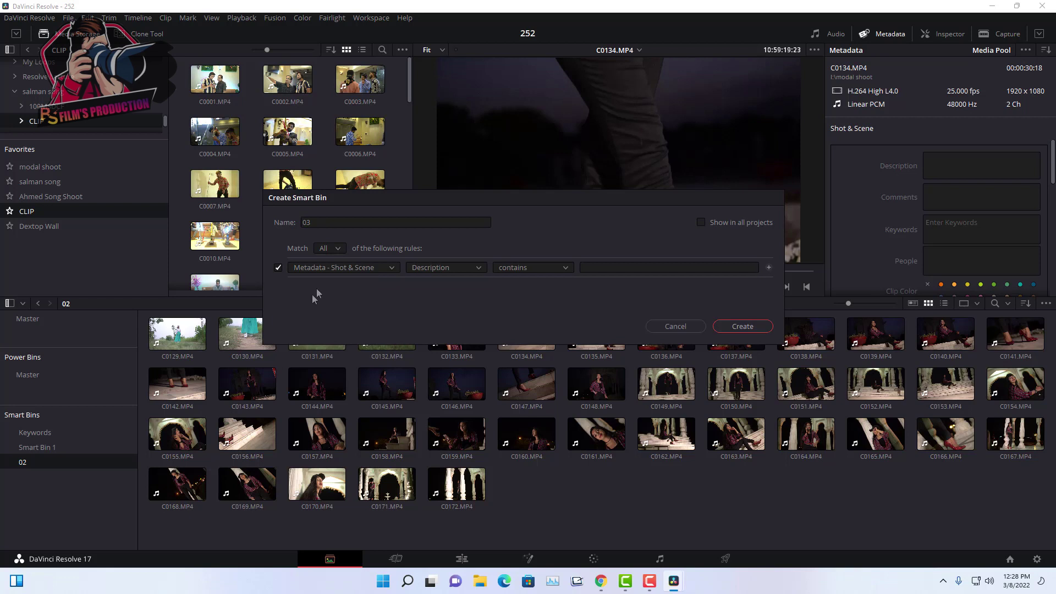
pyautogui.click(444, 268)
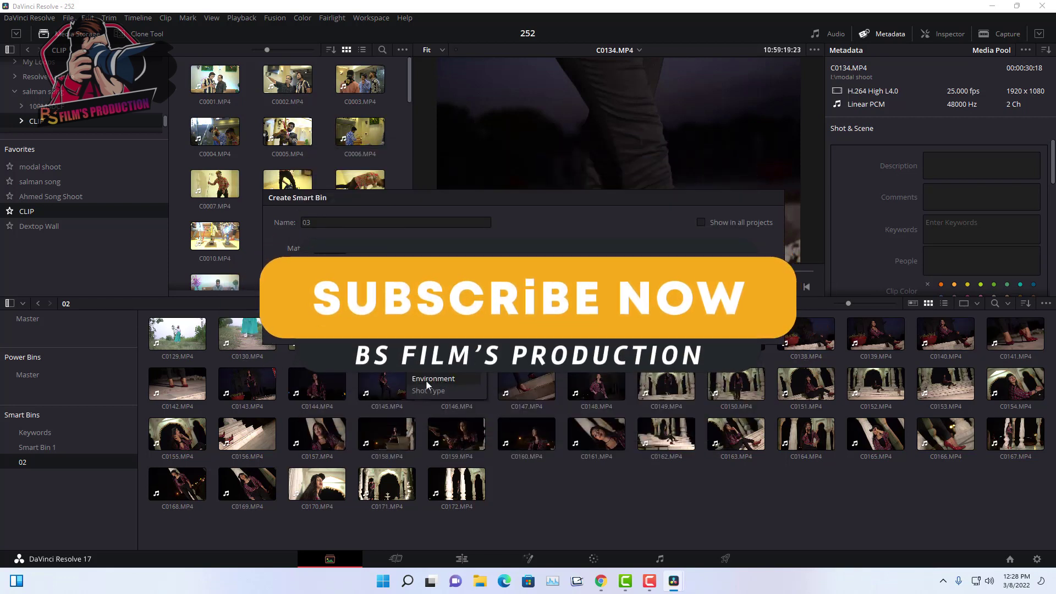
pyautogui.click(437, 379)
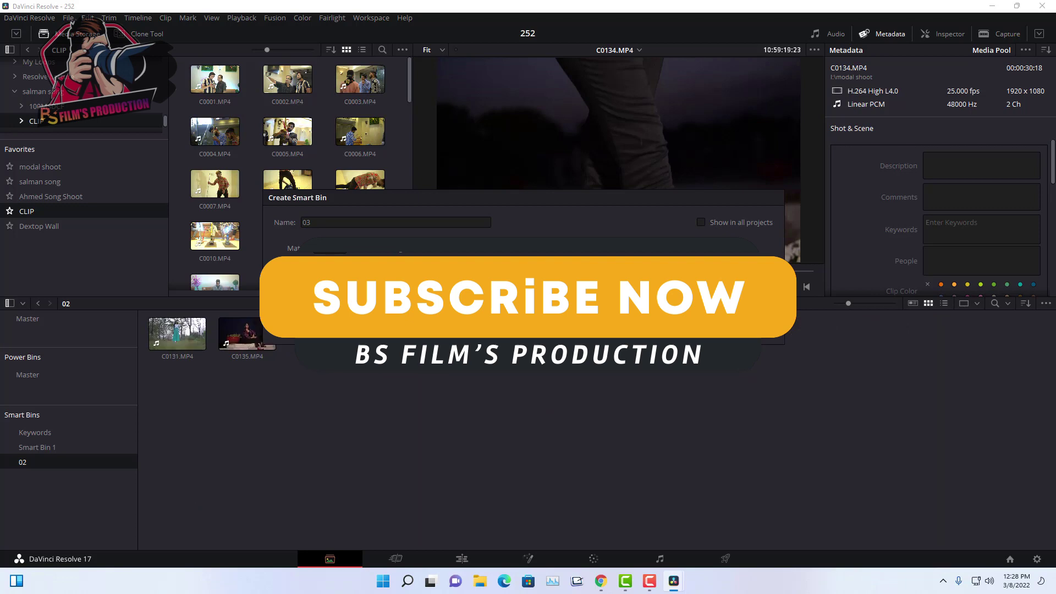
pyautogui.click(754, 330)
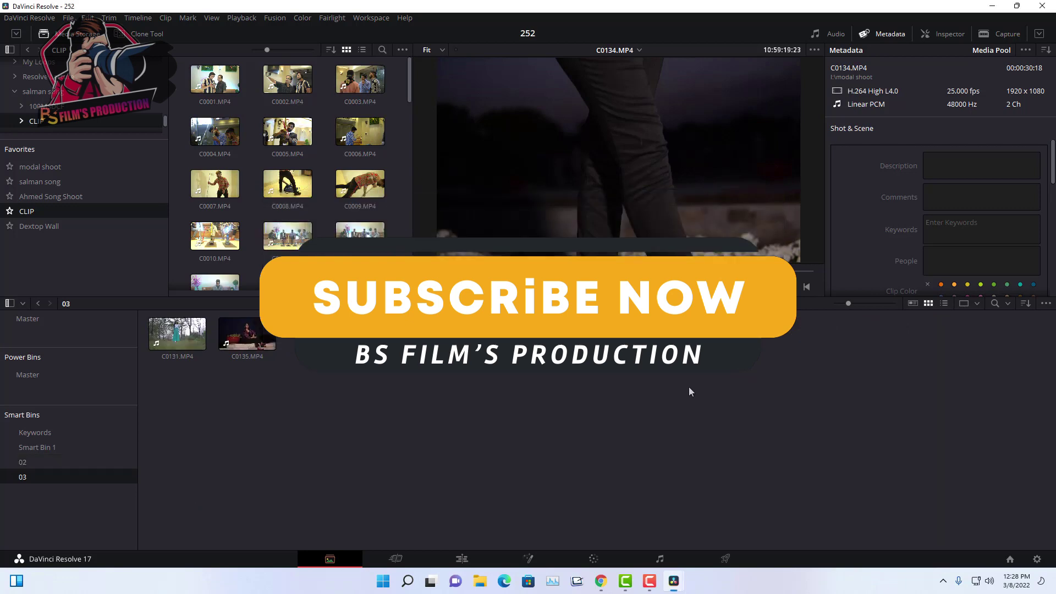
pyautogui.rightClick(24, 503)
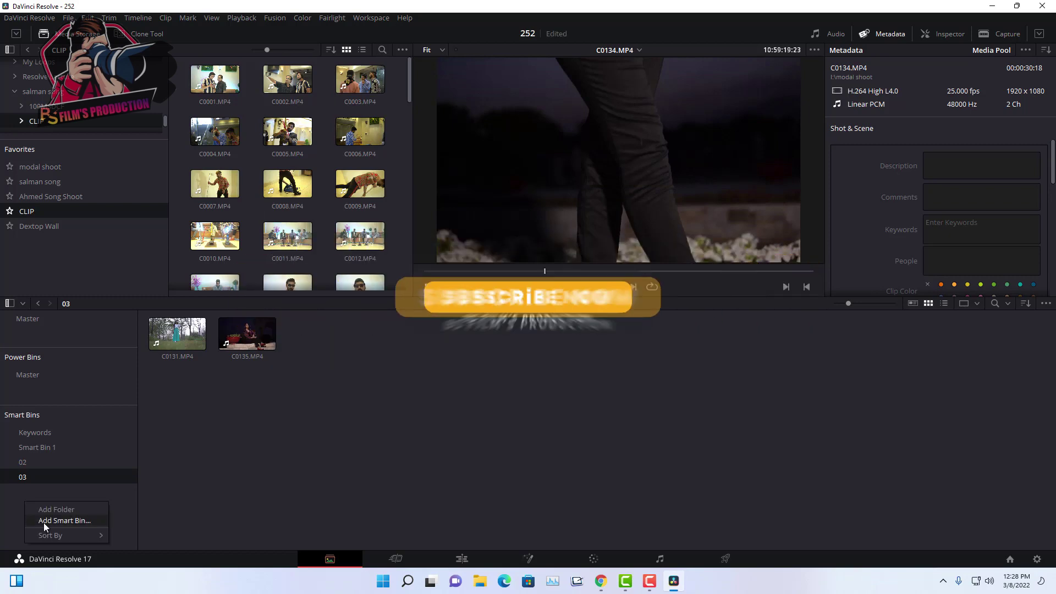
pyautogui.click(44, 523)
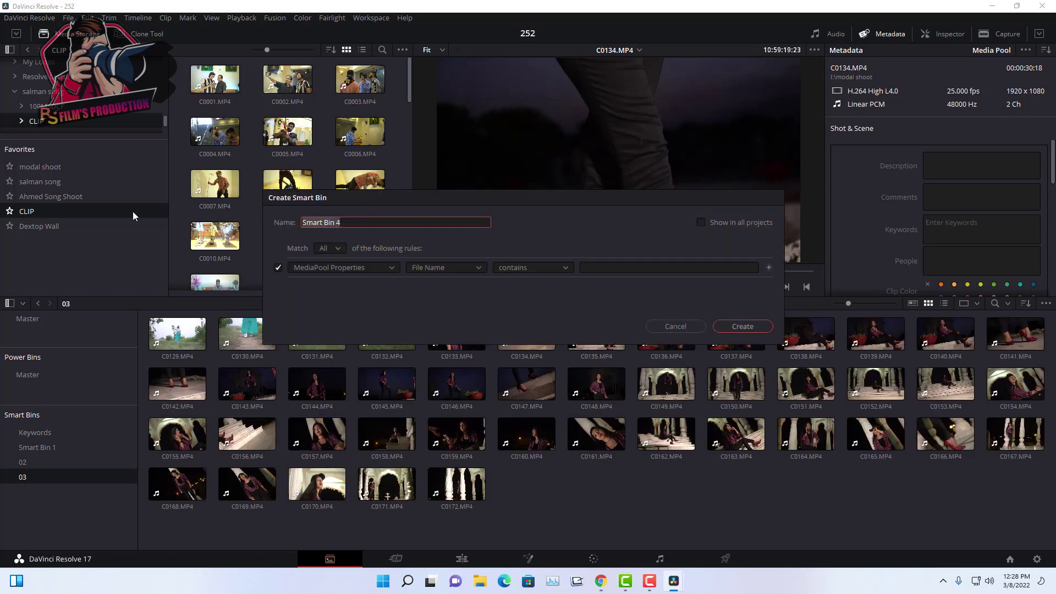
pyautogui.write('04')
pyautogui.write('hkjf')
pyautogui.click(390, 267)
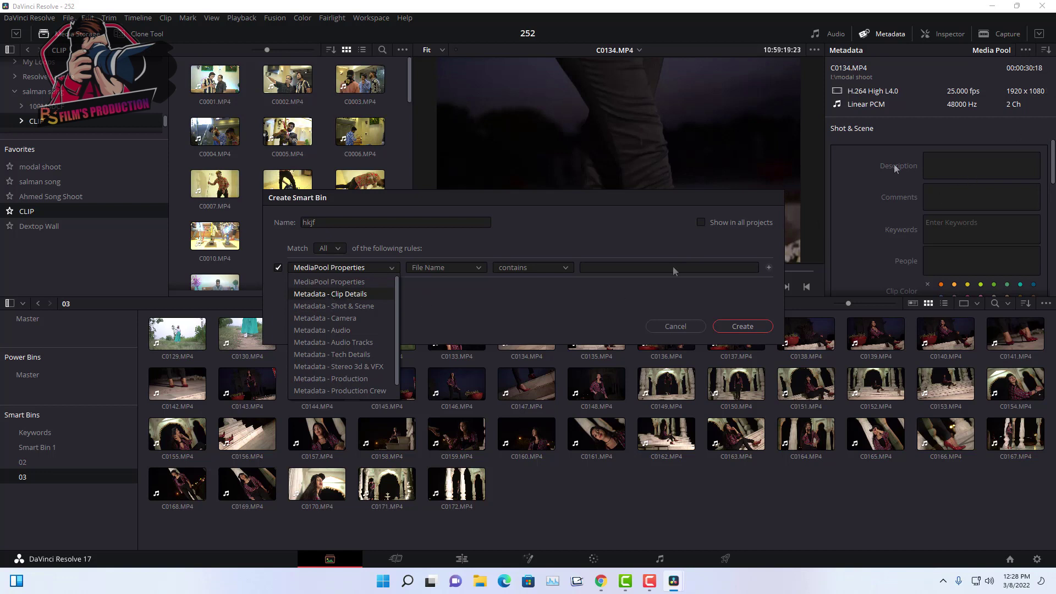
pyautogui.click(334, 306)
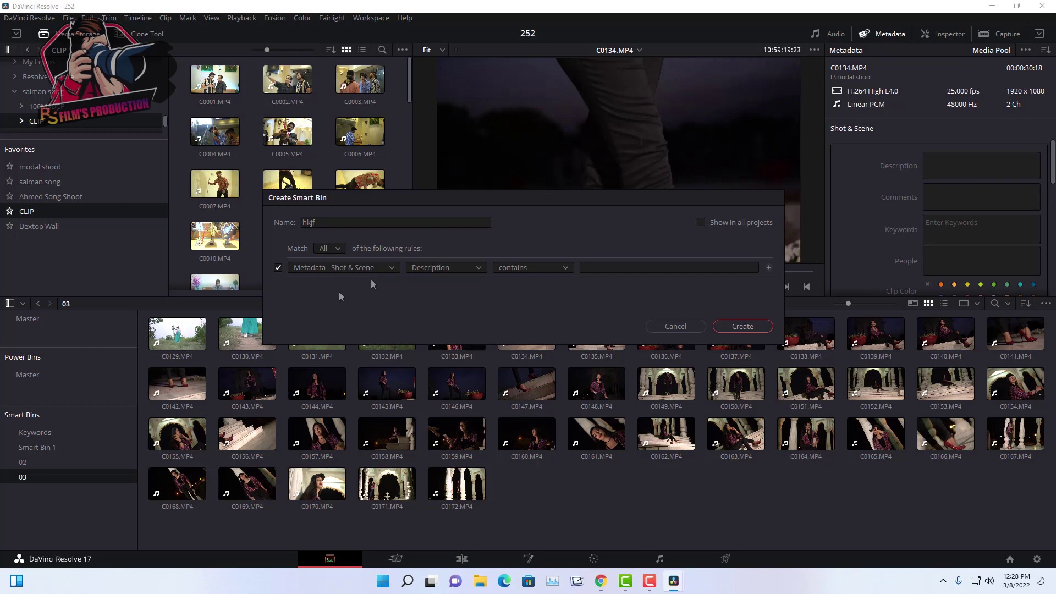
pyautogui.click(477, 269)
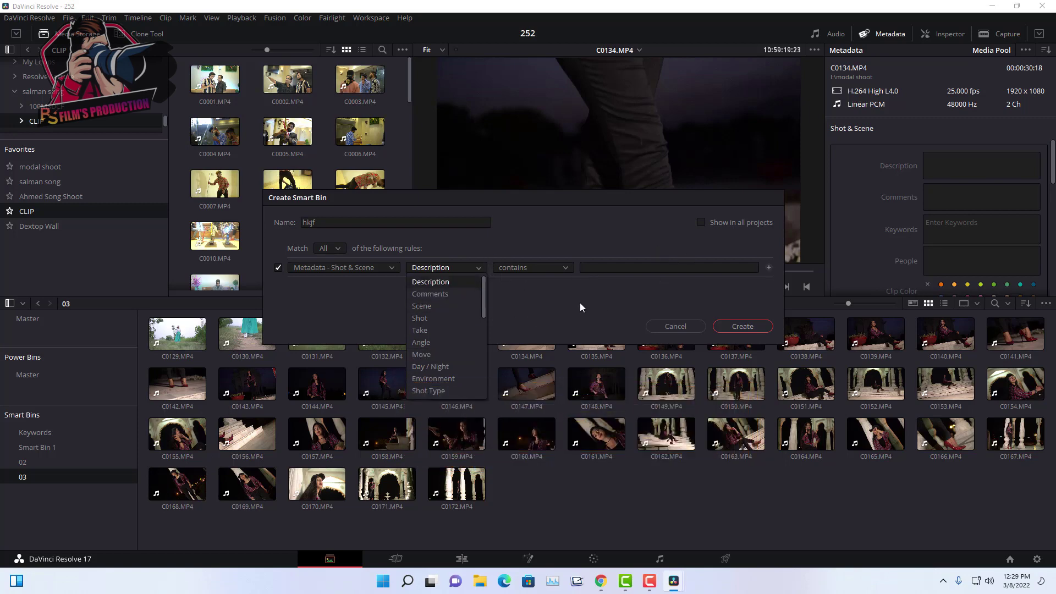
pyautogui.click(579, 307)
pyautogui.click(673, 327)
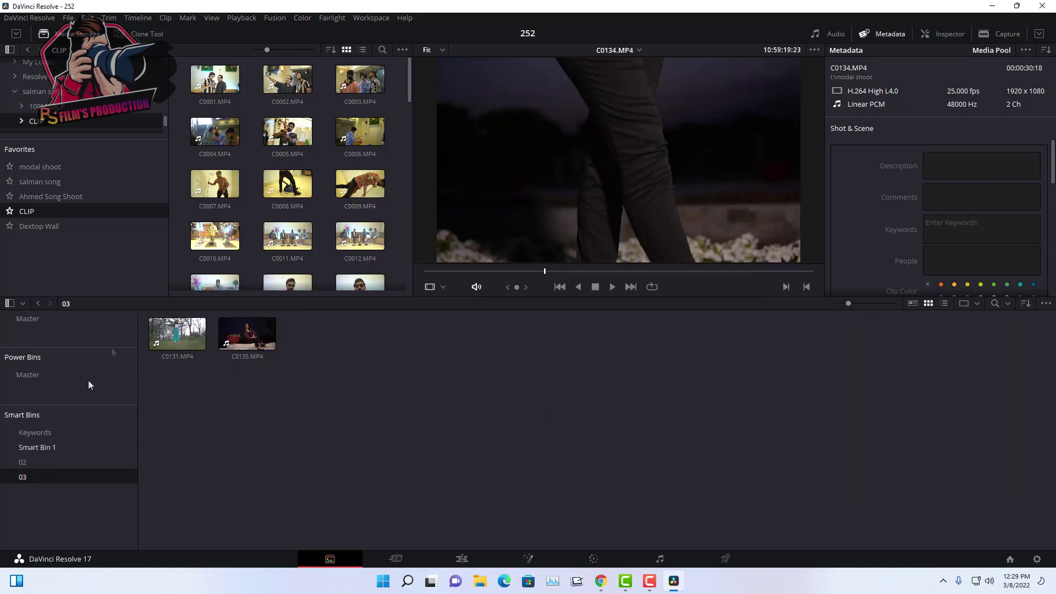
# Select the ten clips in Smart Bin 1 and rename the bin to 'night'.
pyautogui.click(30, 450)
pyautogui.moveTo(917, 396); pyautogui.dragTo(88, 311)
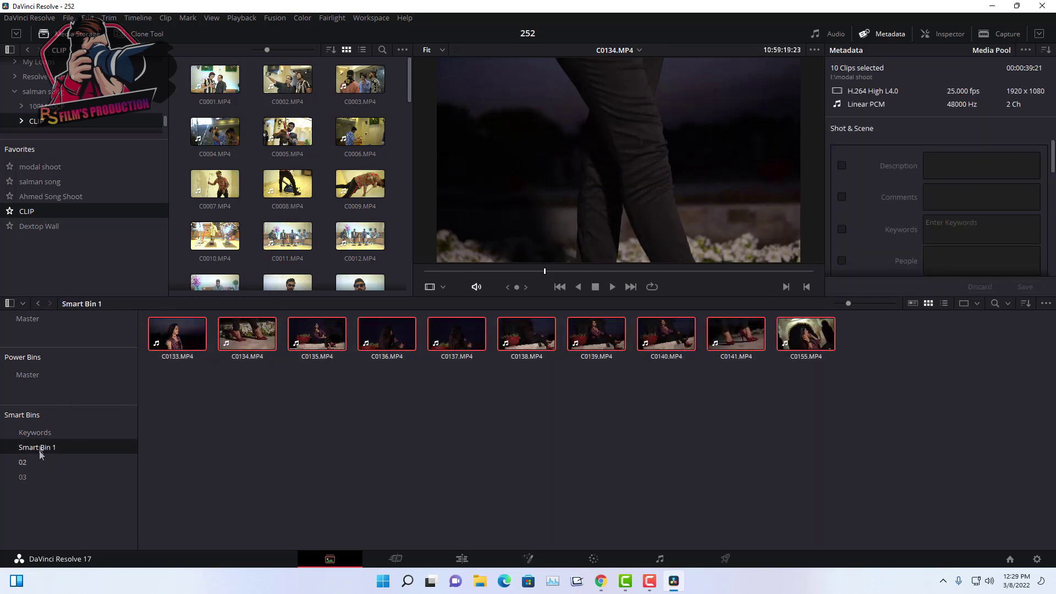
pyautogui.rightClick(40, 448)
pyautogui.click(61, 505)
pyautogui.write('night')
pyautogui.click(24, 463)
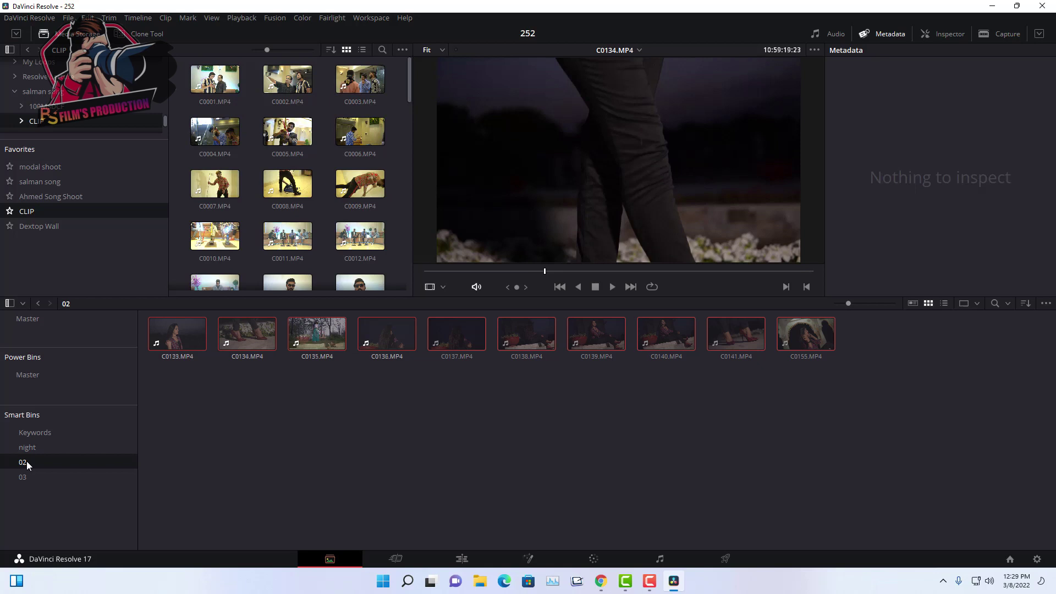
# Rename smart bin 02 to 'day' and open bin 03's rule settings (Environment contains wide).
pyautogui.doubleClick(2, 461)
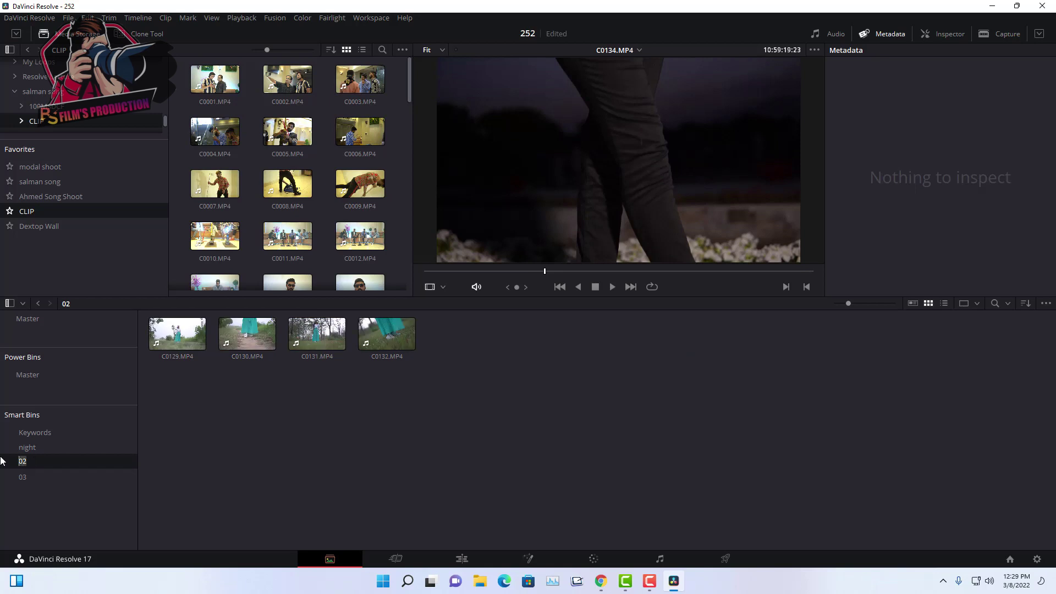
pyautogui.write('day')
pyautogui.press('Return')
pyautogui.doubleClick(24, 476)
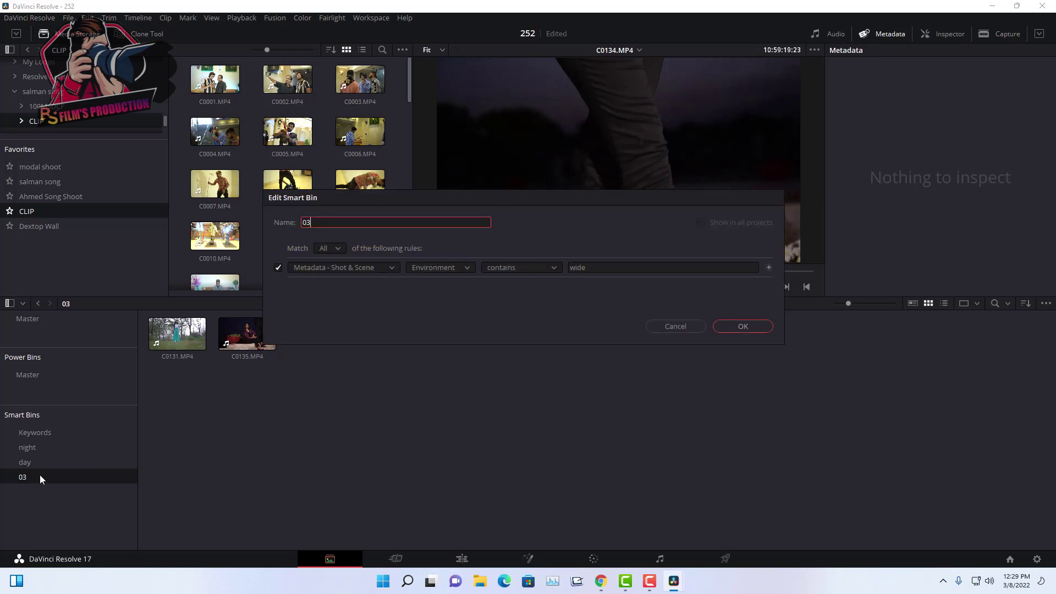
# Close bin 03's rule dialog without changes and rename the bin to 'colse'.
pyautogui.click(675, 326)
pyautogui.click(43, 472)
pyautogui.write('colse')
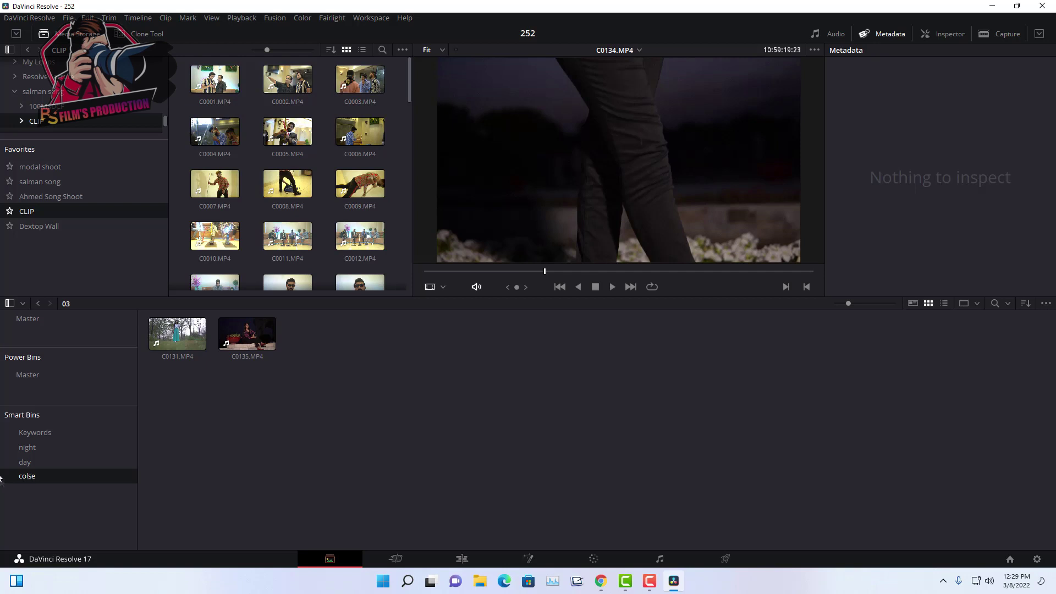
pyautogui.press('Return')
pyautogui.click(24, 461)
# Flip between the night, Keywords, colse and day smart bins to compare their clips.
pyautogui.click(28, 446)
pyautogui.click(34, 432)
pyautogui.click(32, 450)
pyautogui.click(28, 476)
pyautogui.click(26, 464)
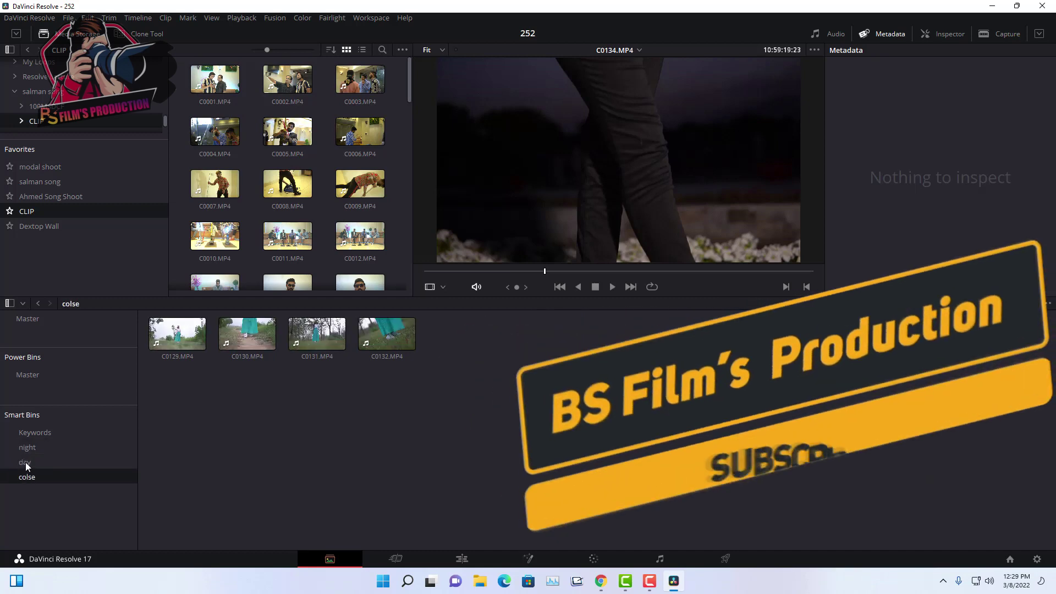
# Show the Master bin and select all 44 of its clips.
pyautogui.click(29, 448)
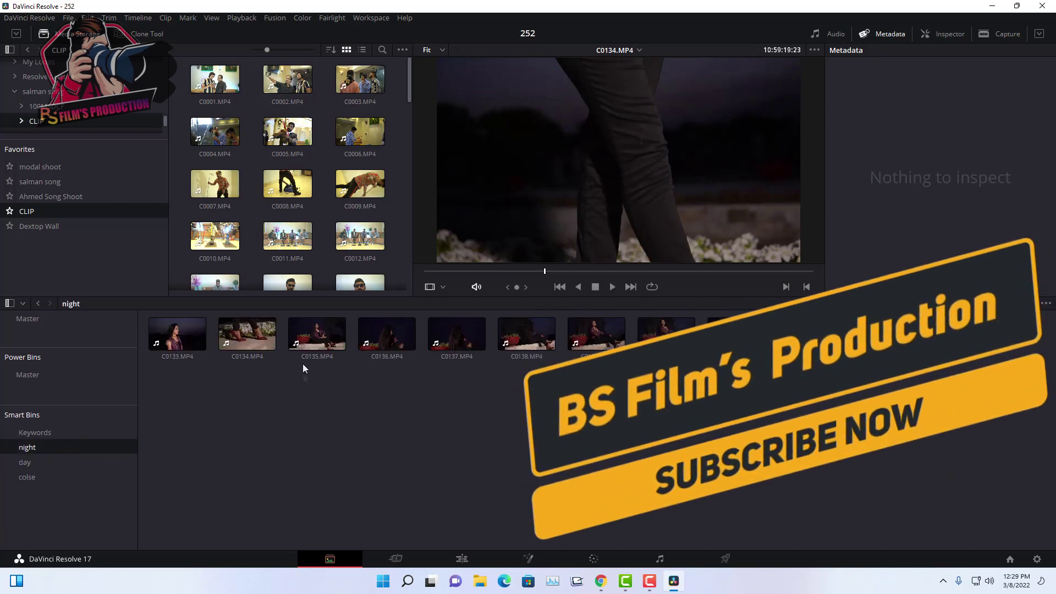
pyautogui.click(27, 374)
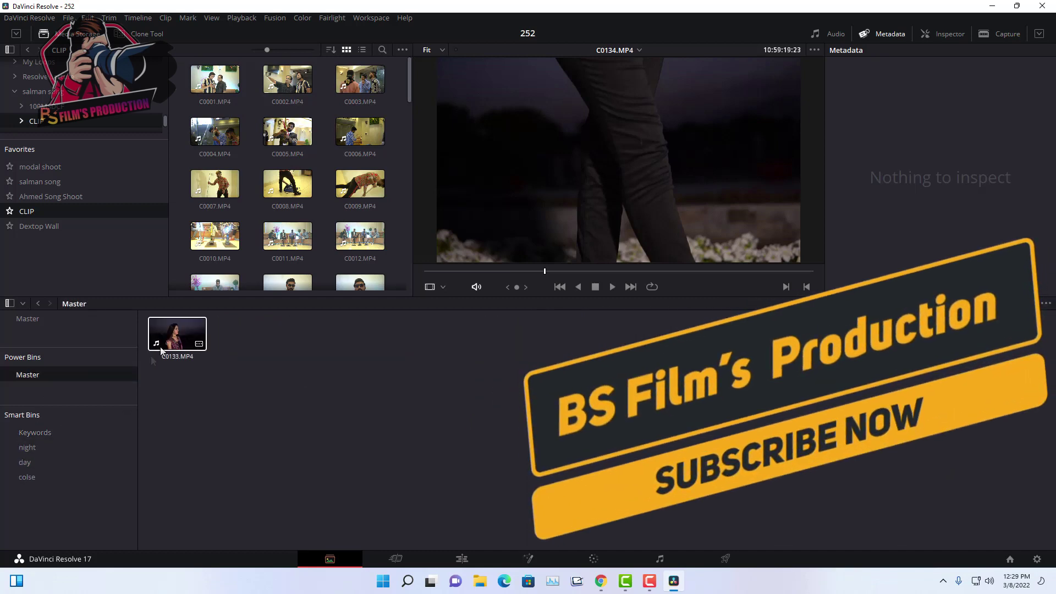
pyautogui.click(31, 319)
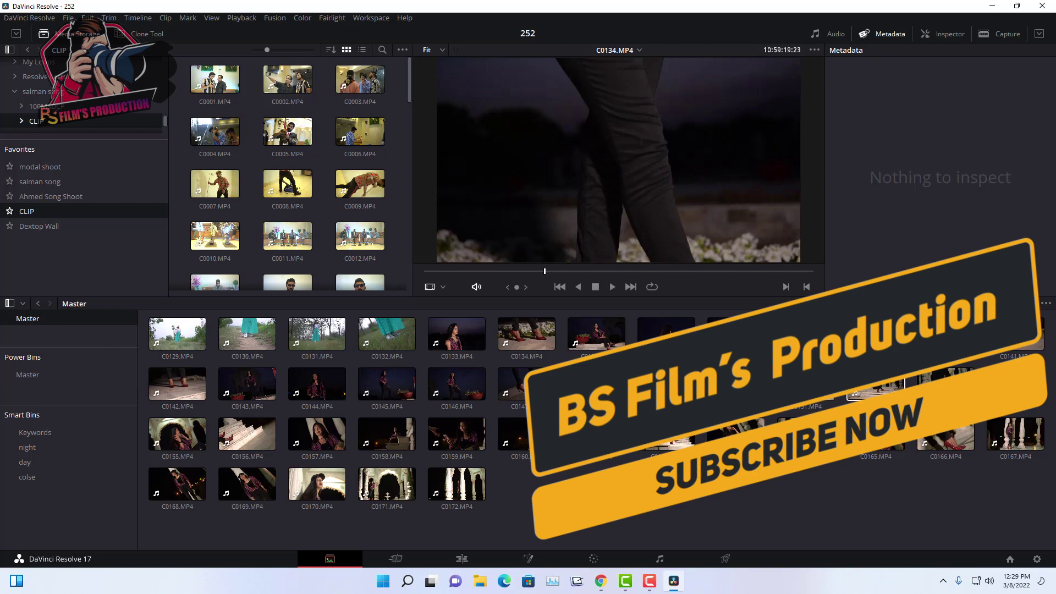
pyautogui.moveTo(1034, 511); pyautogui.dragTo(144, 310)
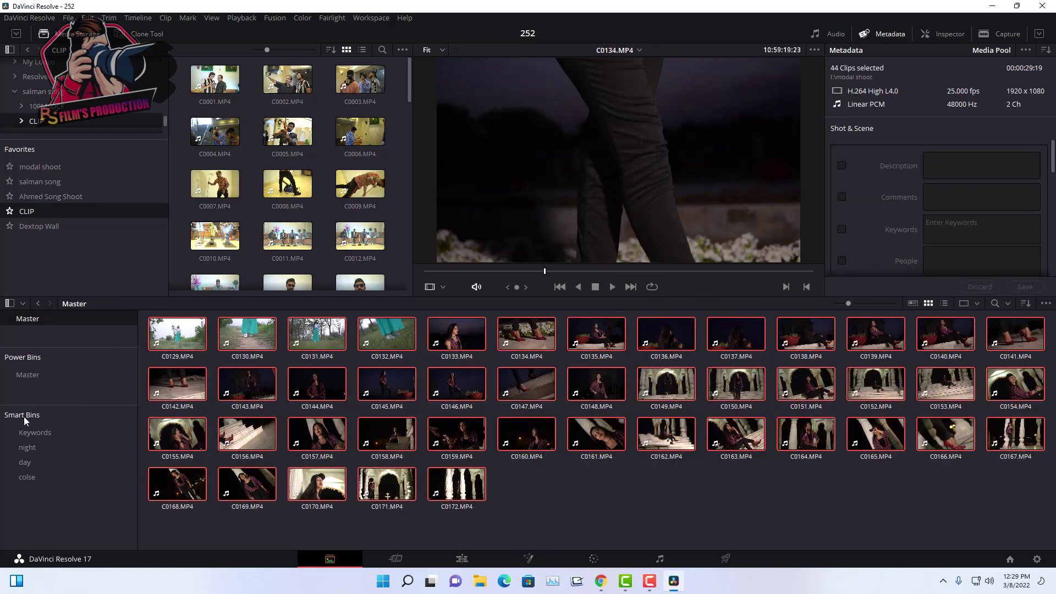
# Review the night bin's ten clips, the day bin's four clips and the colse bin's two.
pyautogui.click(101, 432)
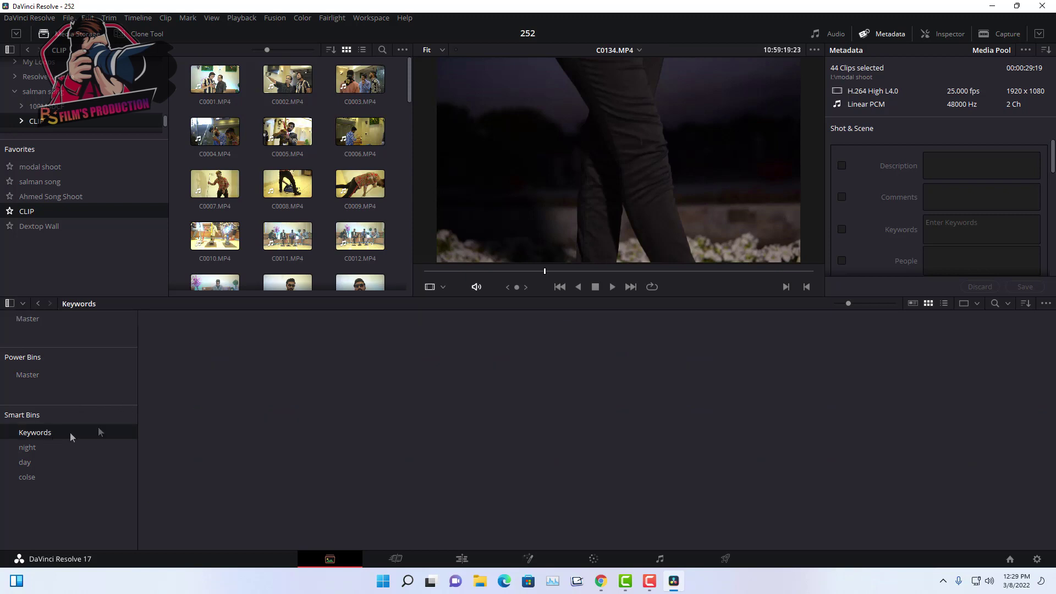
pyautogui.click(34, 448)
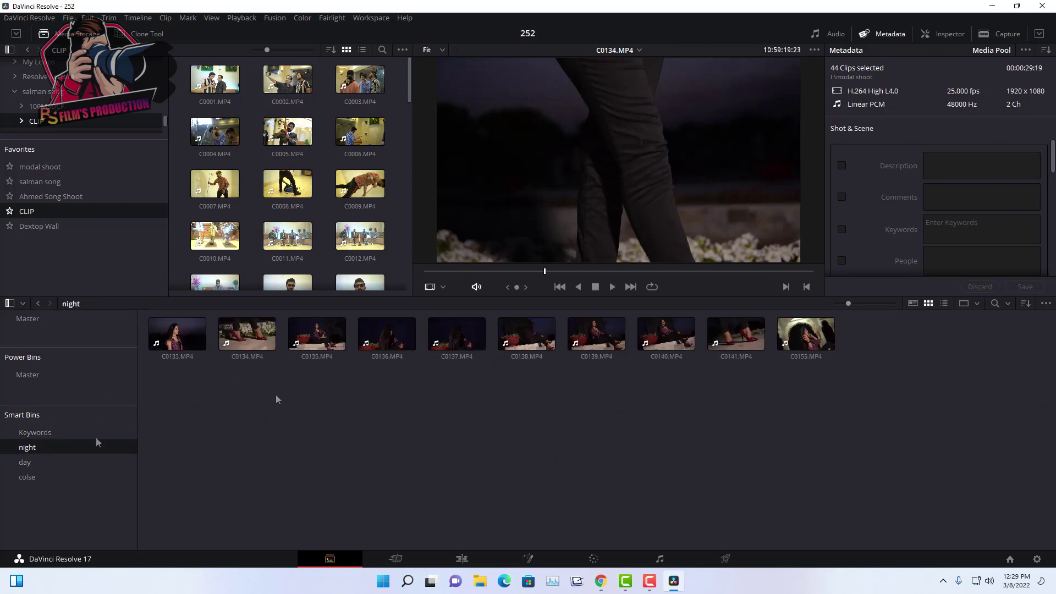
pyautogui.moveTo(967, 401); pyautogui.dragTo(113, 298)
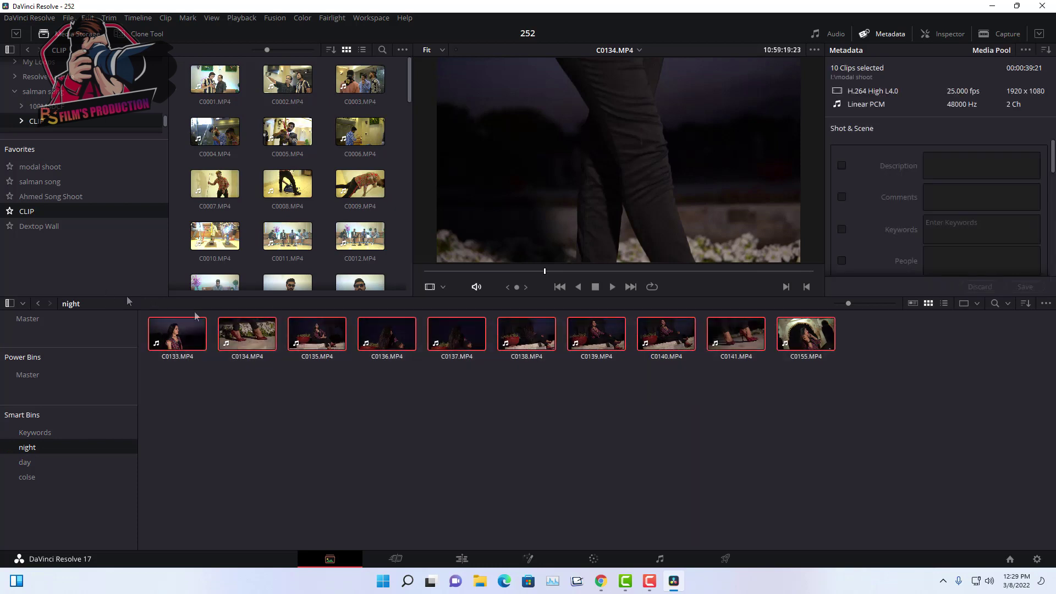
pyautogui.click(25, 465)
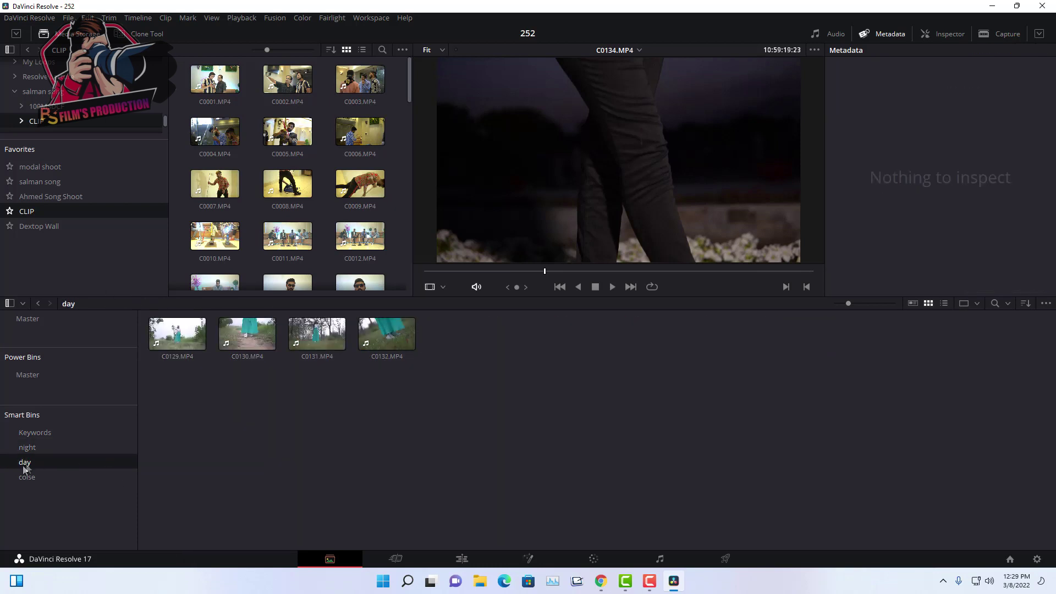
pyautogui.moveTo(644, 373)
pyautogui.mouseDown()
pyautogui.moveTo(203, 331)
pyautogui.moveTo(104, 309)
pyautogui.moveTo(92, 285)
pyautogui.mouseUp()
pyautogui.click(23, 480)
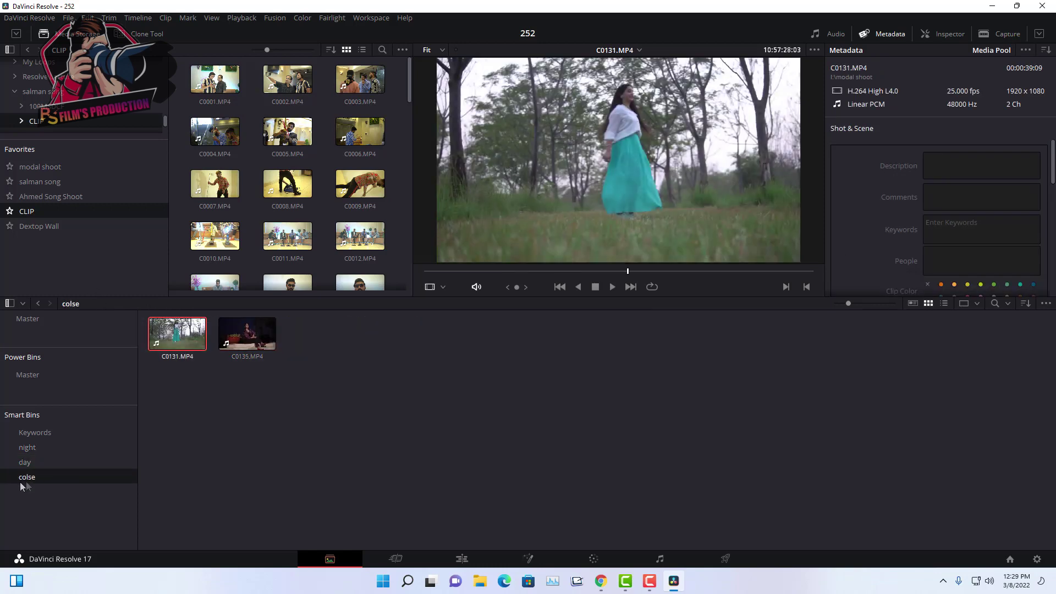
# Select both colse clips, C0131.MP4 and C0135.MP4, then deselect them.
pyautogui.moveTo(539, 371); pyautogui.dragTo(144, 300)
pyautogui.moveTo(324, 394); pyautogui.dragTo(148, 317)
pyautogui.click(330, 342)
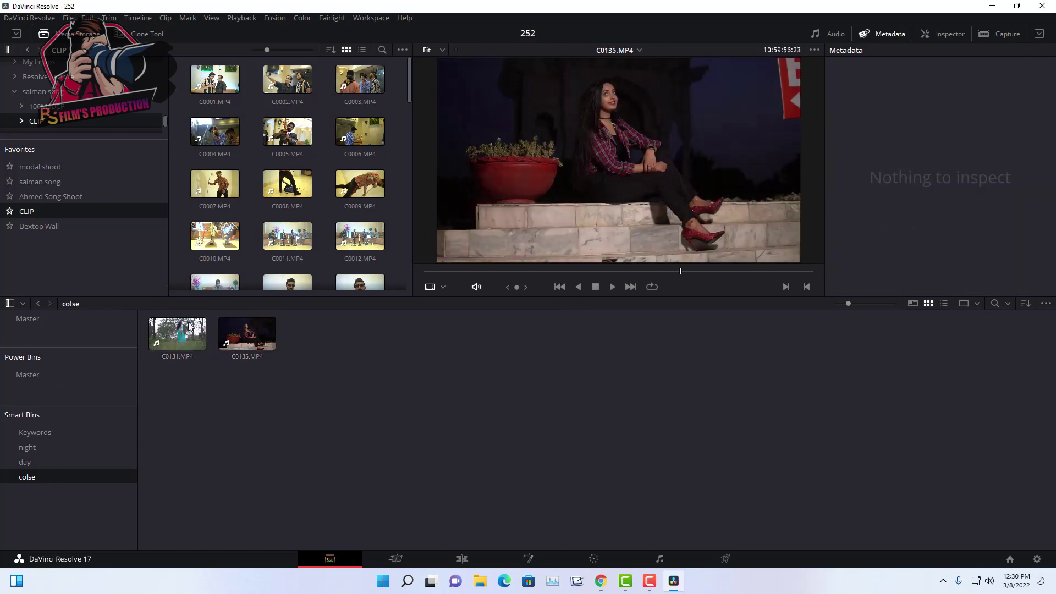
# Cycle through Keywords, night, day, colse and Master, ending on Power Bins Master's clip C0133.MP4.
pyautogui.click(32, 437)
pyautogui.click(26, 447)
pyautogui.click(23, 462)
pyautogui.click(25, 476)
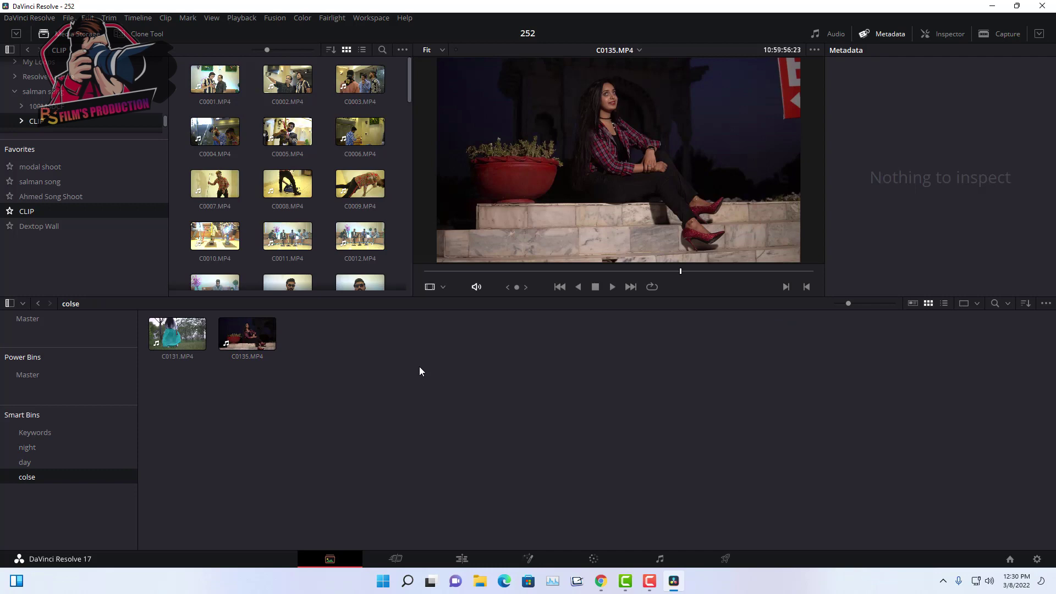
pyautogui.click(27, 317)
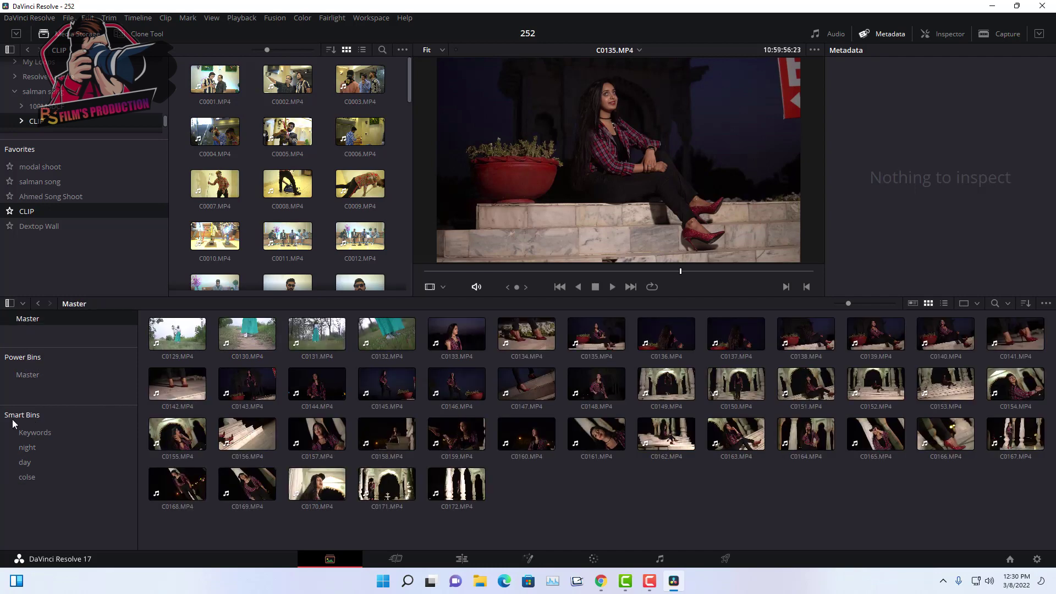
pyautogui.click(30, 434)
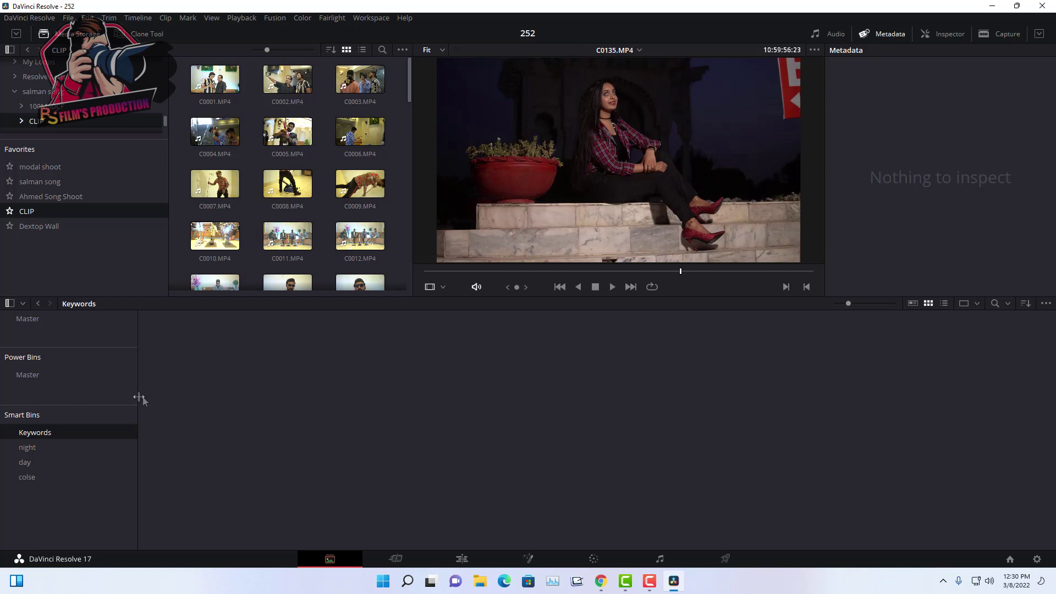
pyautogui.click(28, 374)
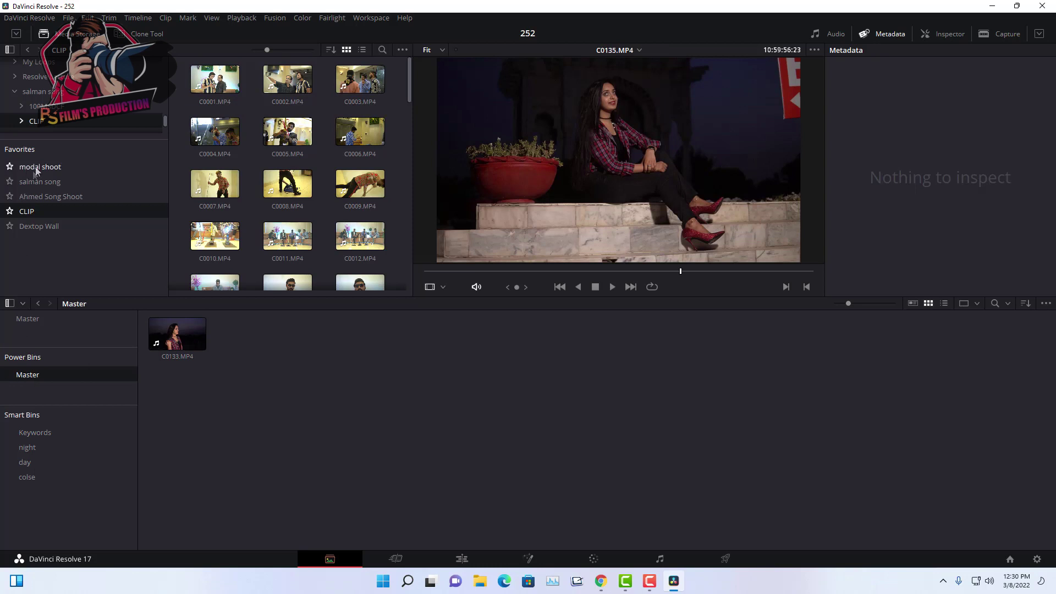
# Load the class 03 project from the Project Manager.
pyautogui.click(1010, 559)
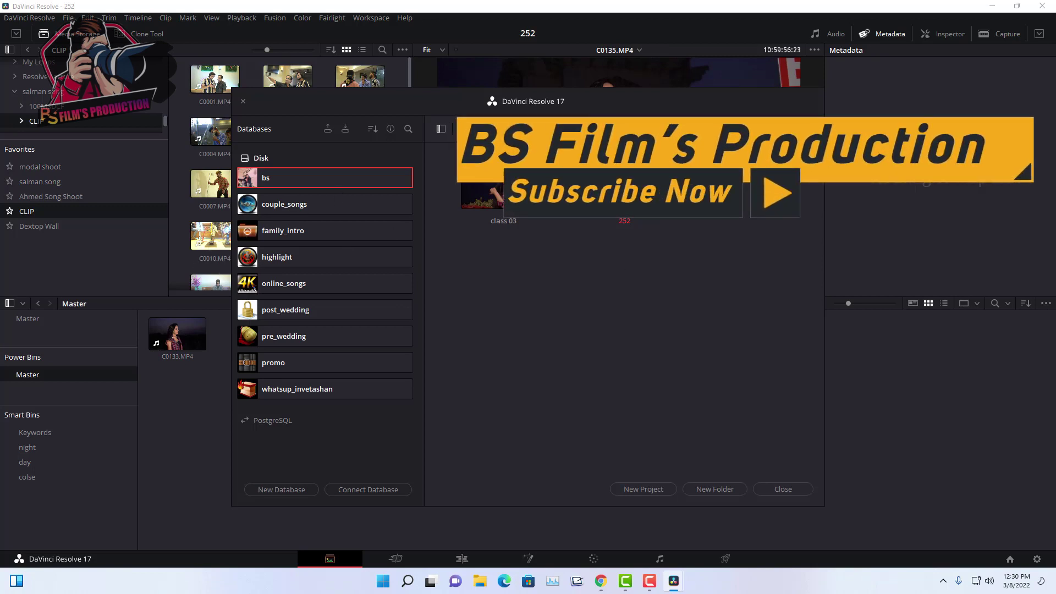
pyautogui.doubleClick(481, 196)
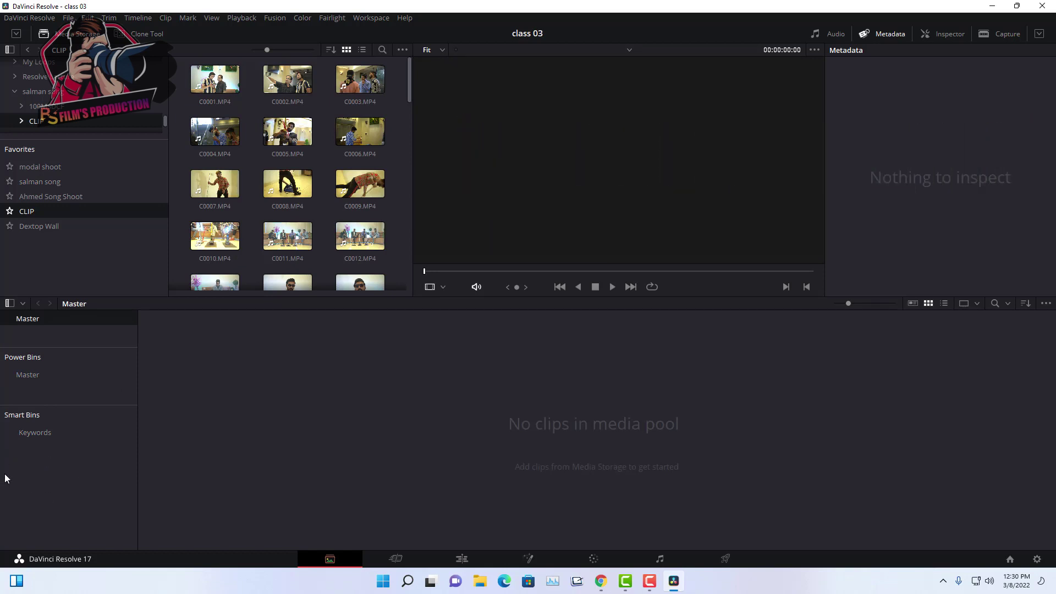
# Compare the empty Master bin with Power Bins Master, selecting and deselecting clip C0133.MP4.
pyautogui.click(20, 374)
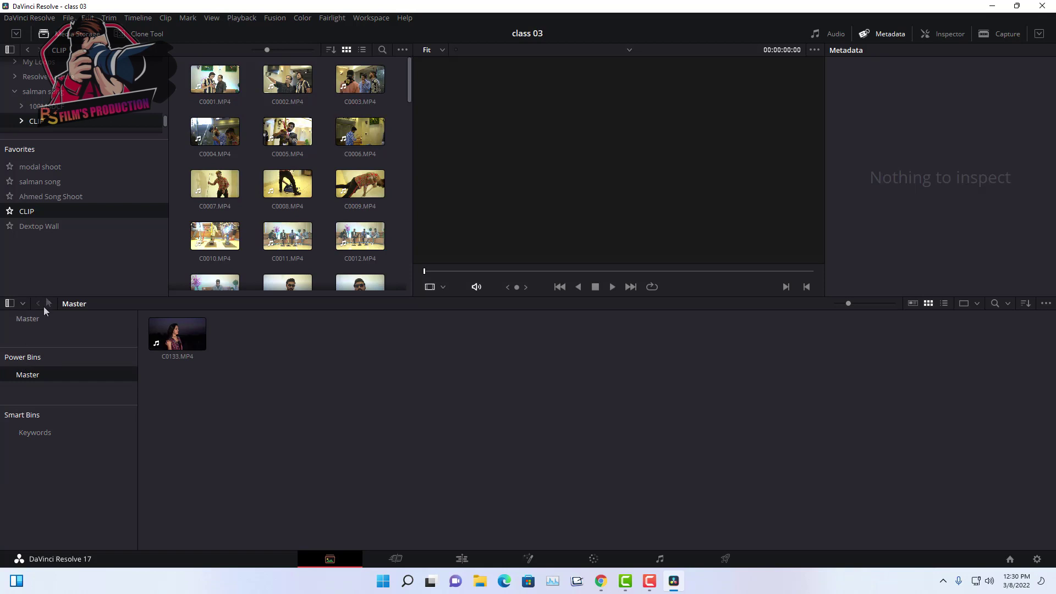
pyautogui.click(46, 324)
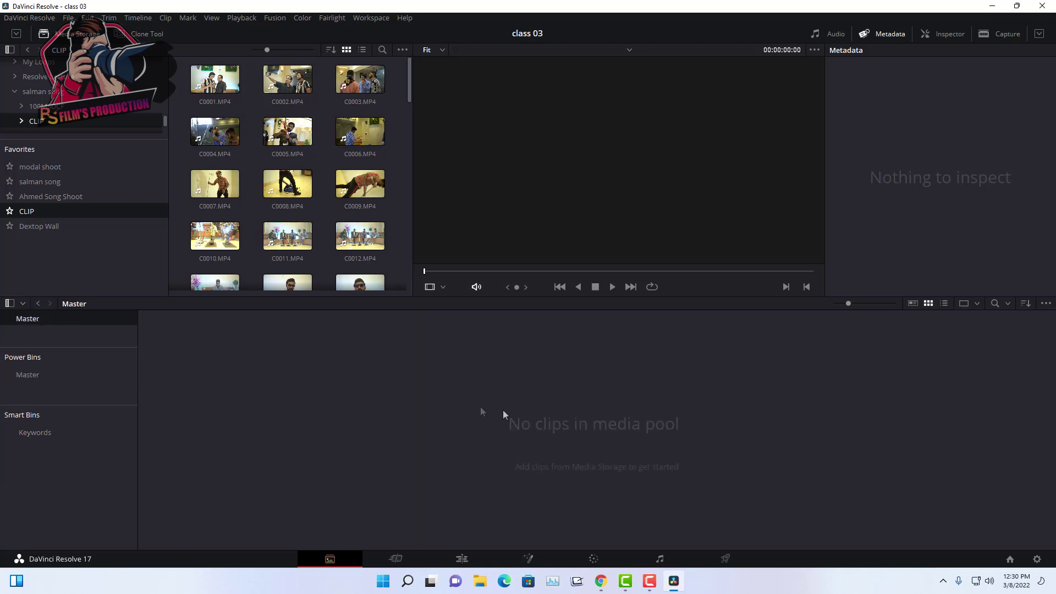
pyautogui.click(22, 374)
pyautogui.moveTo(303, 392)
pyautogui.mouseDown()
pyautogui.moveTo(154, 324)
pyautogui.moveTo(139, 303)
pyautogui.mouseUp()
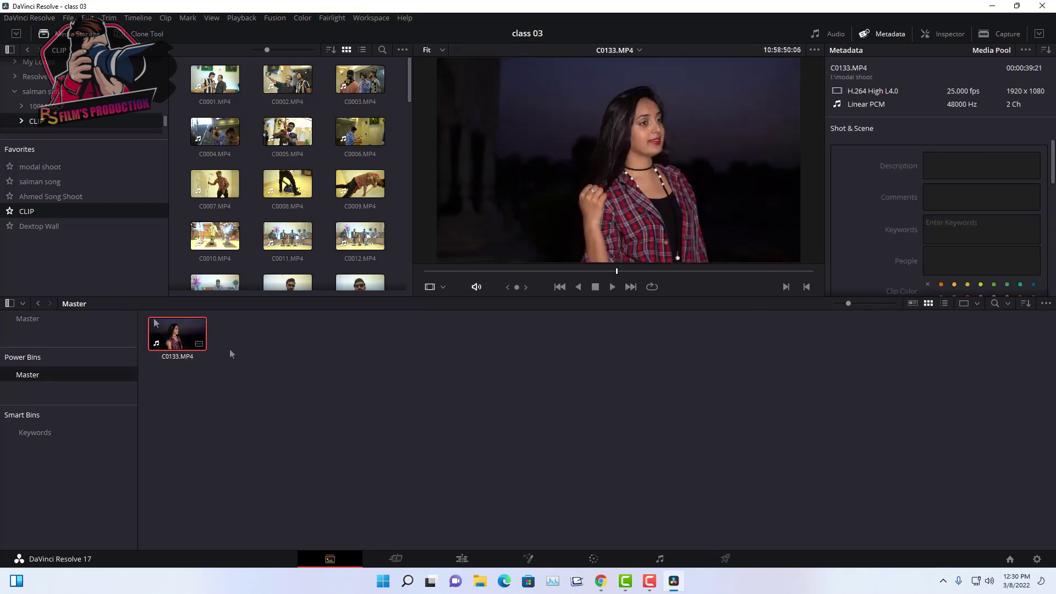
pyautogui.click(437, 392)
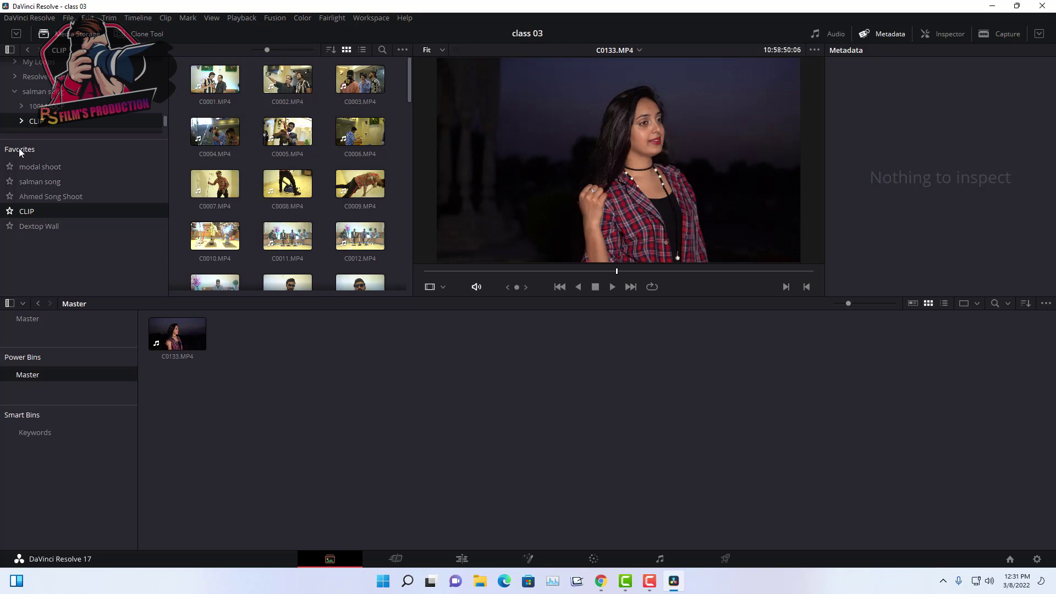
# Browse the modal shoot, salman song, CLIP and Ahmed Song Shoot favourites, ending on Dextop Wall's Capture copy.jpg.
pyautogui.click(19, 167)
pyautogui.click(24, 182)
pyautogui.click(24, 212)
pyautogui.click(28, 172)
pyautogui.click(24, 213)
pyautogui.click(27, 225)
pyautogui.click(26, 196)
pyautogui.click(26, 181)
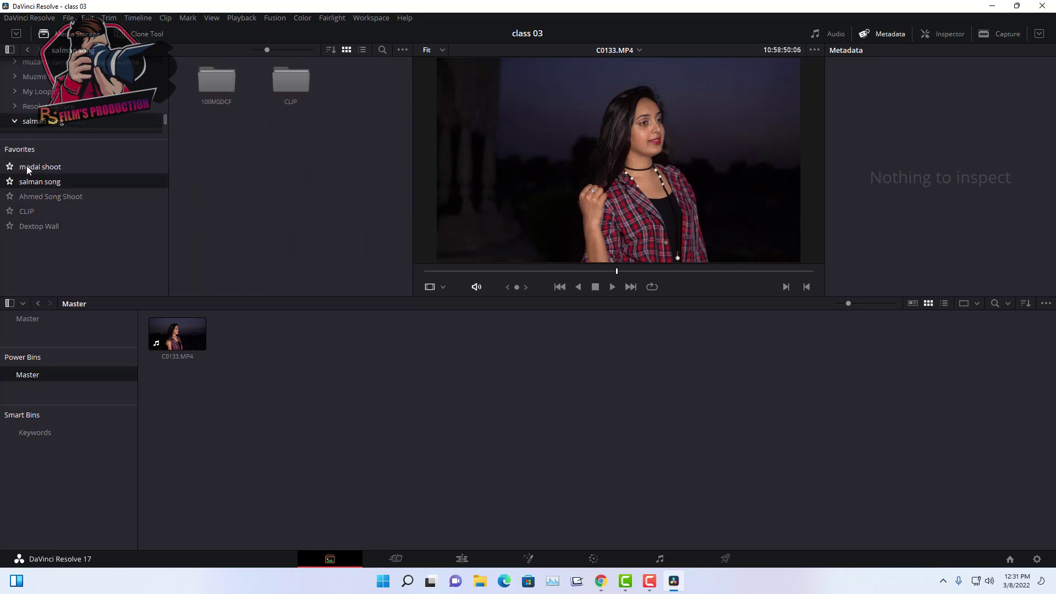
pyautogui.click(27, 167)
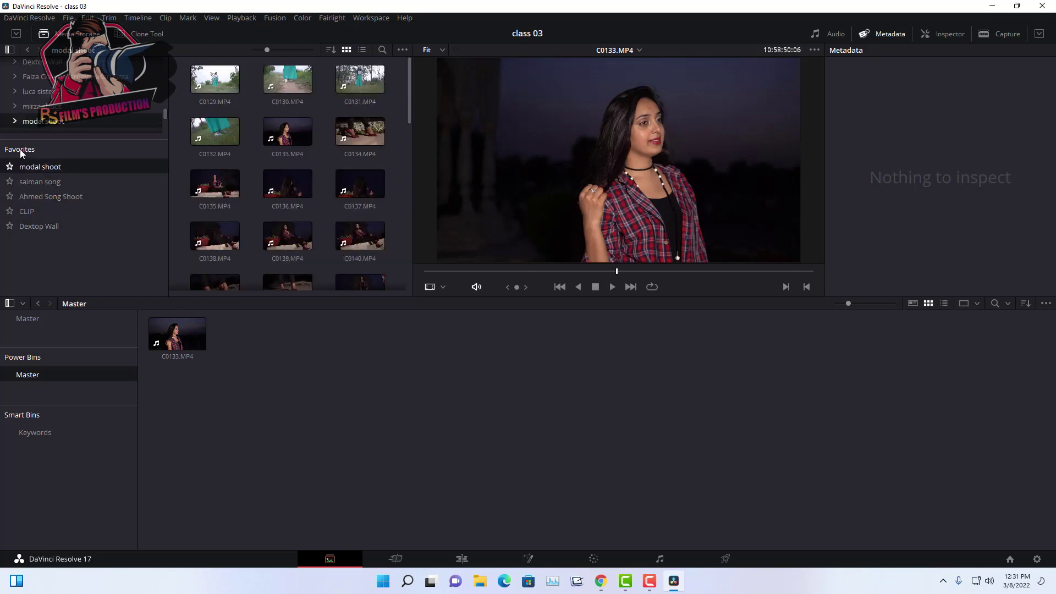
pyautogui.click(25, 182)
pyautogui.click(24, 196)
pyautogui.click(24, 211)
pyautogui.click(24, 226)
pyautogui.click(22, 166)
pyautogui.click(20, 181)
pyautogui.click(20, 197)
pyautogui.click(18, 211)
pyautogui.click(20, 226)
pyautogui.click(24, 196)
pyautogui.click(28, 166)
pyautogui.click(28, 181)
pyautogui.click(28, 199)
pyautogui.click(33, 226)
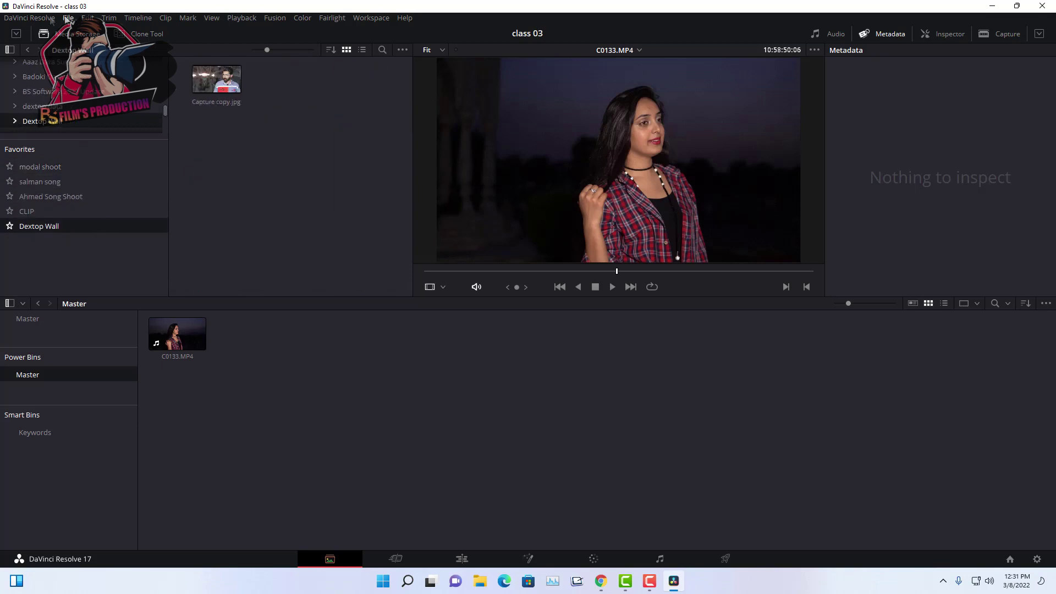